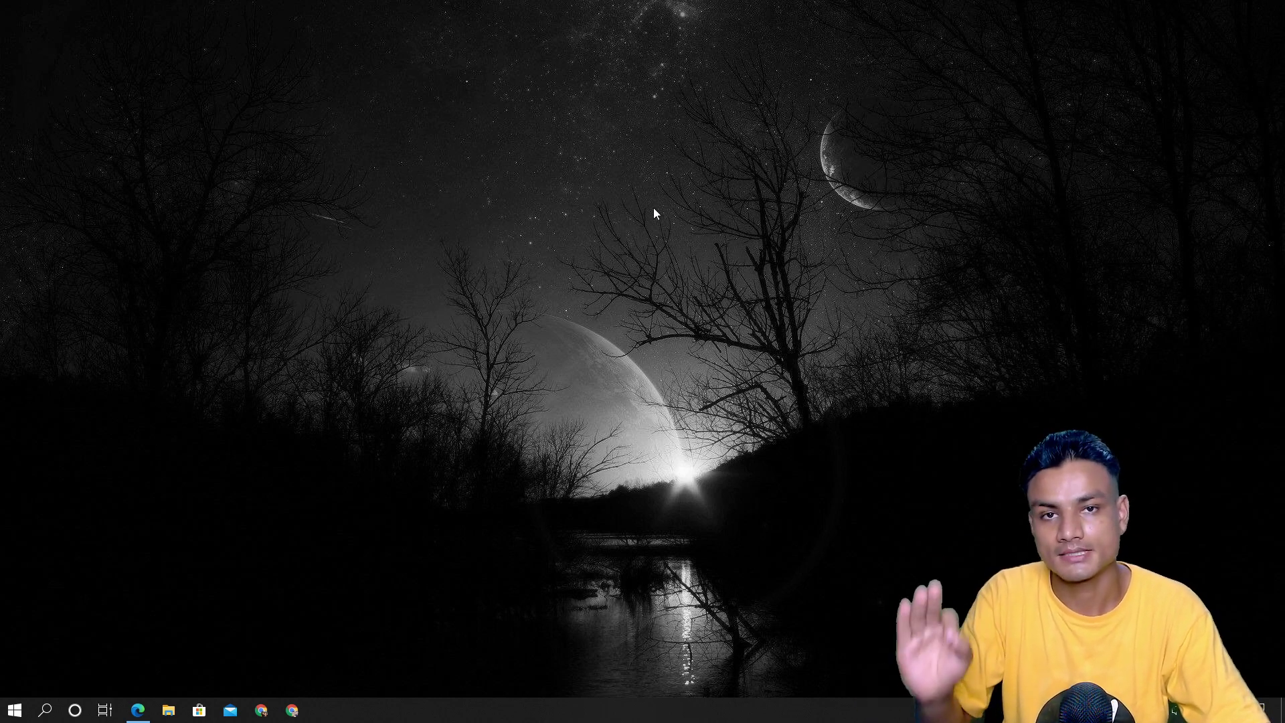
Search Windows for "up" and open the Check for updates system settings.
{"action": "left_click", "coordinate": [45, 710]}
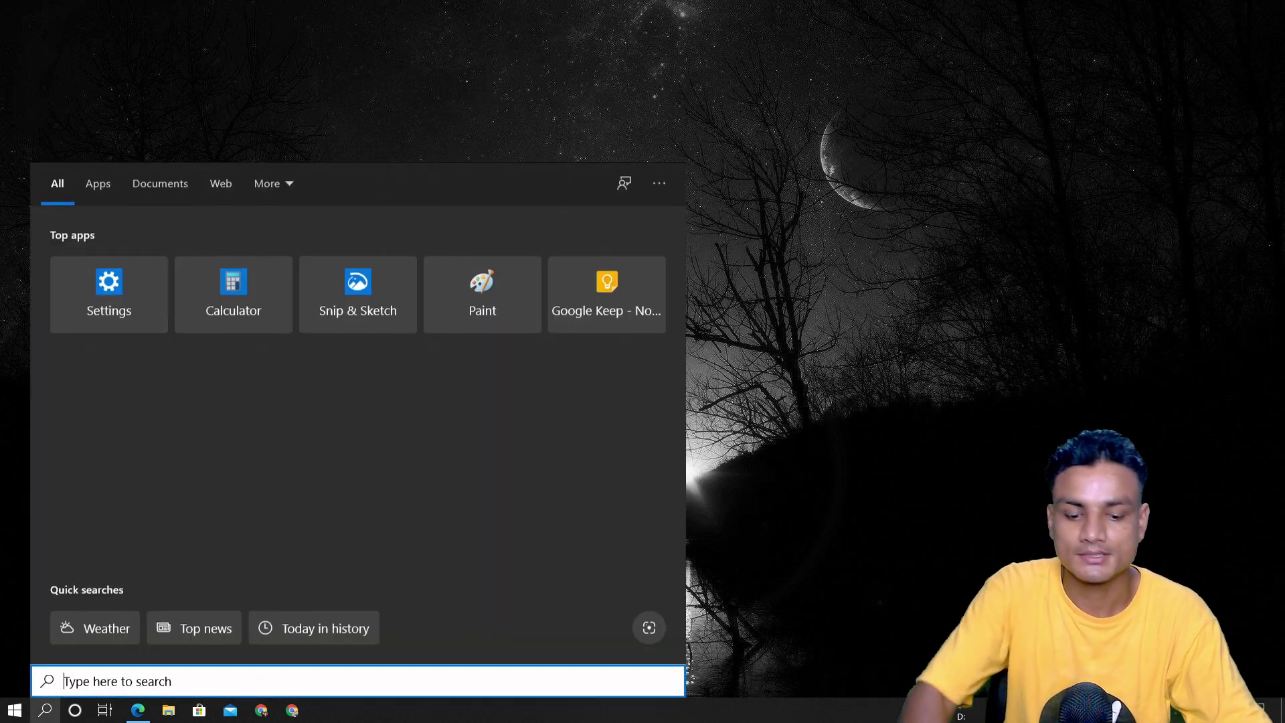
{"action": "type", "text": "up"}
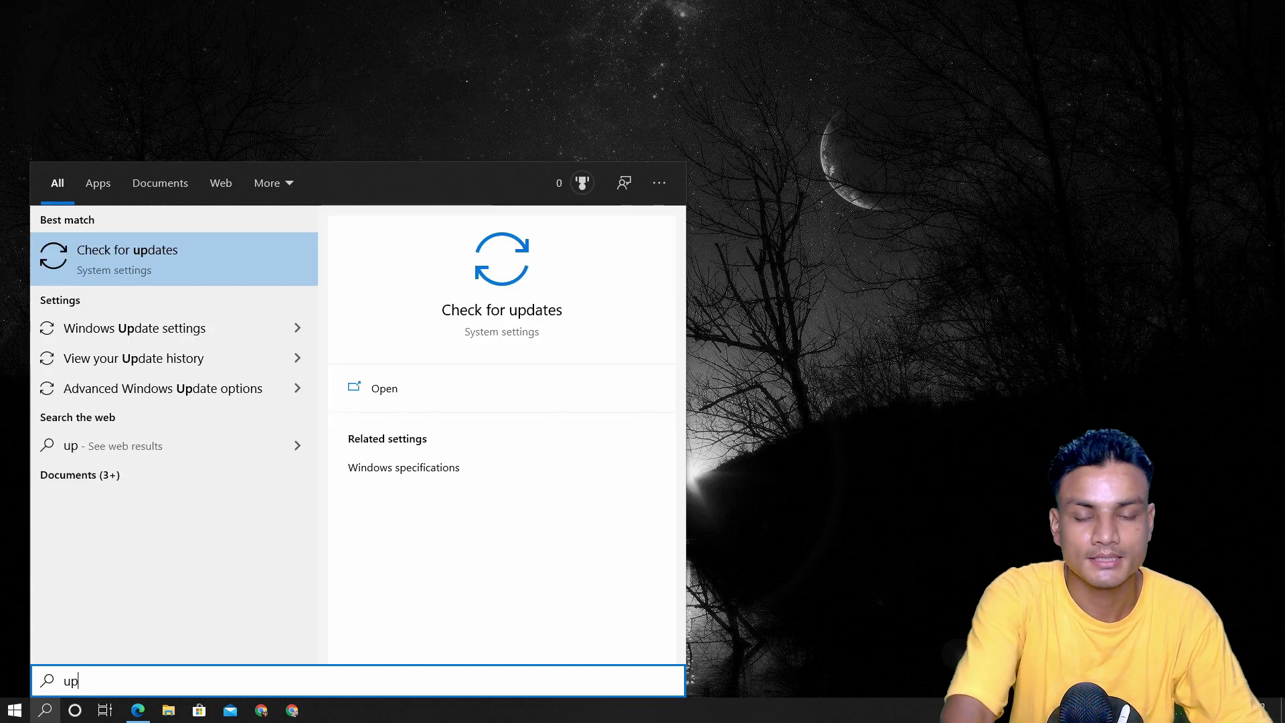
{"action": "left_click", "coordinate": [119, 249]}
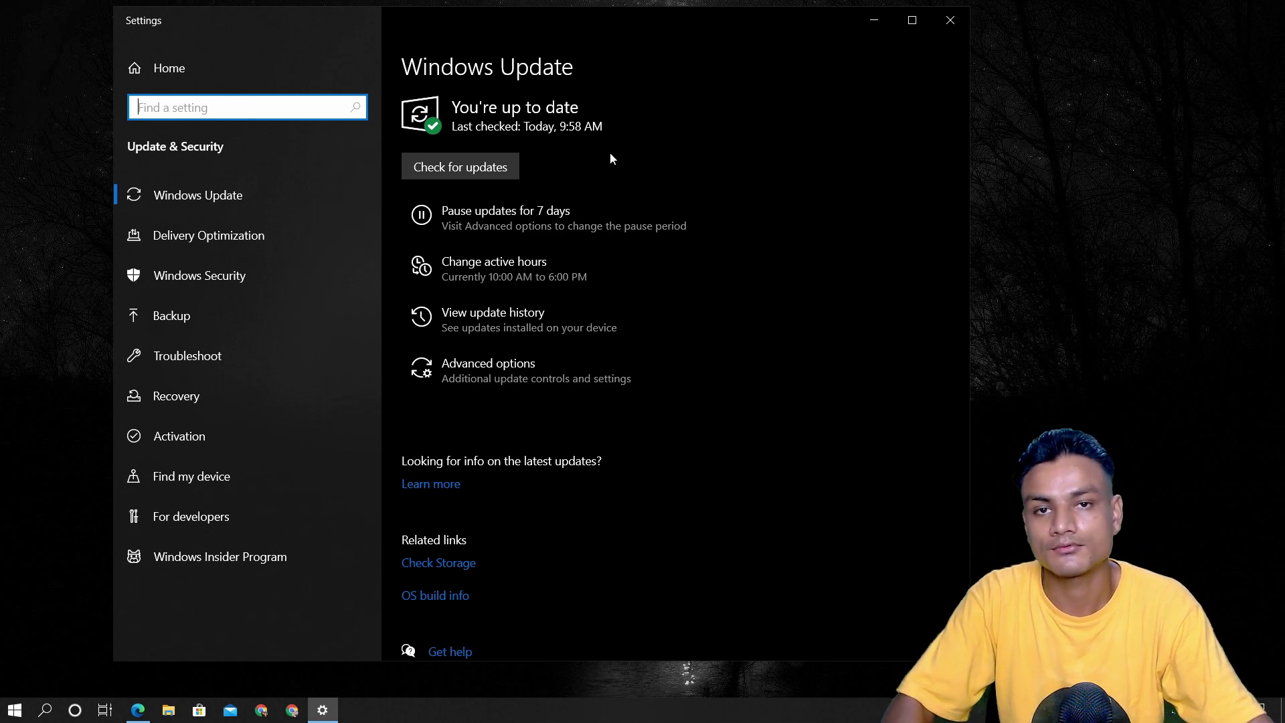
Switch to Edge and examine the November 2019 Update and installation media sections of the Download Windows 10 page.
{"action": "left_click", "coordinate": [139, 710]}
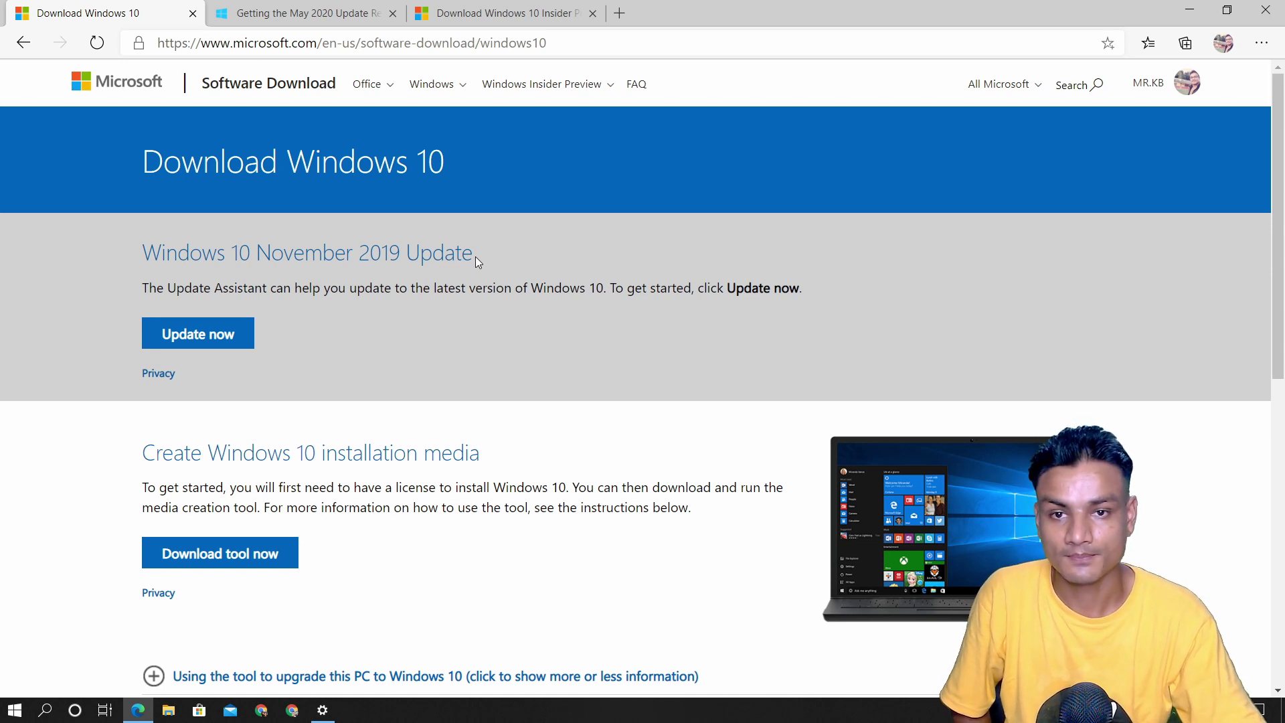
{"action": "left_click_drag", "start_coordinate": [476, 258], "coordinate": [251, 271]}
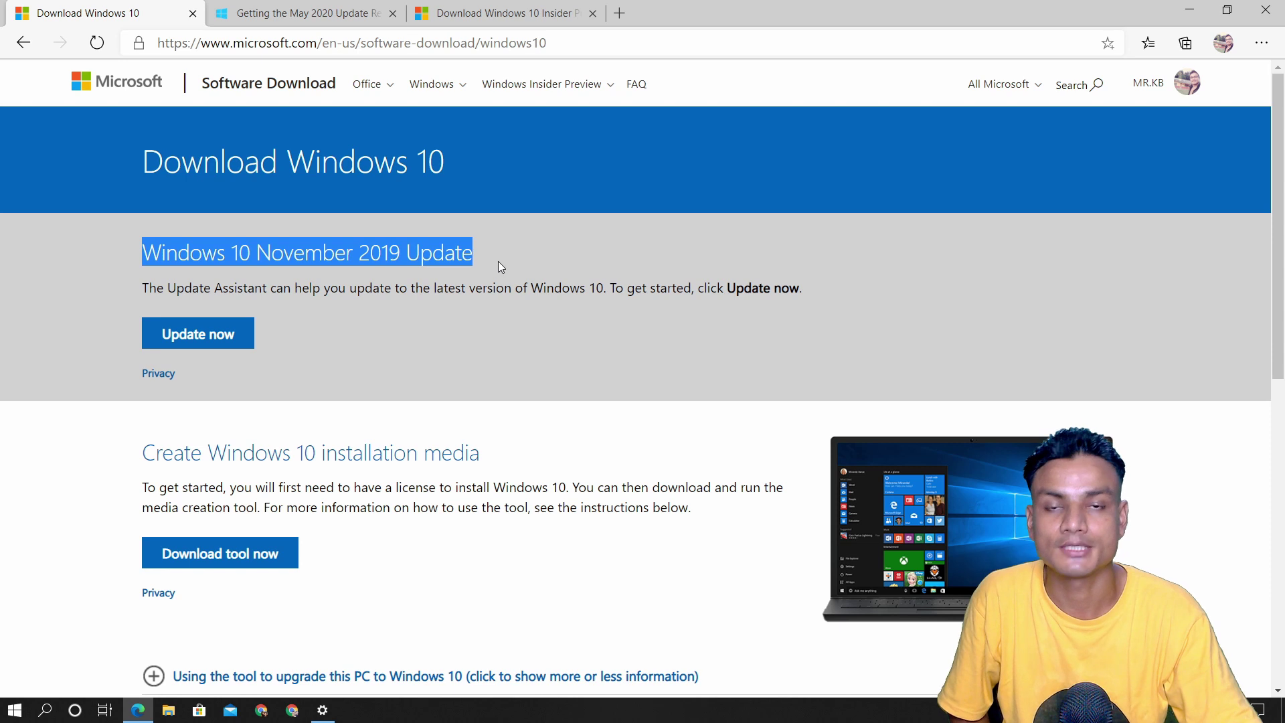
{"action": "left_click", "coordinate": [270, 261]}
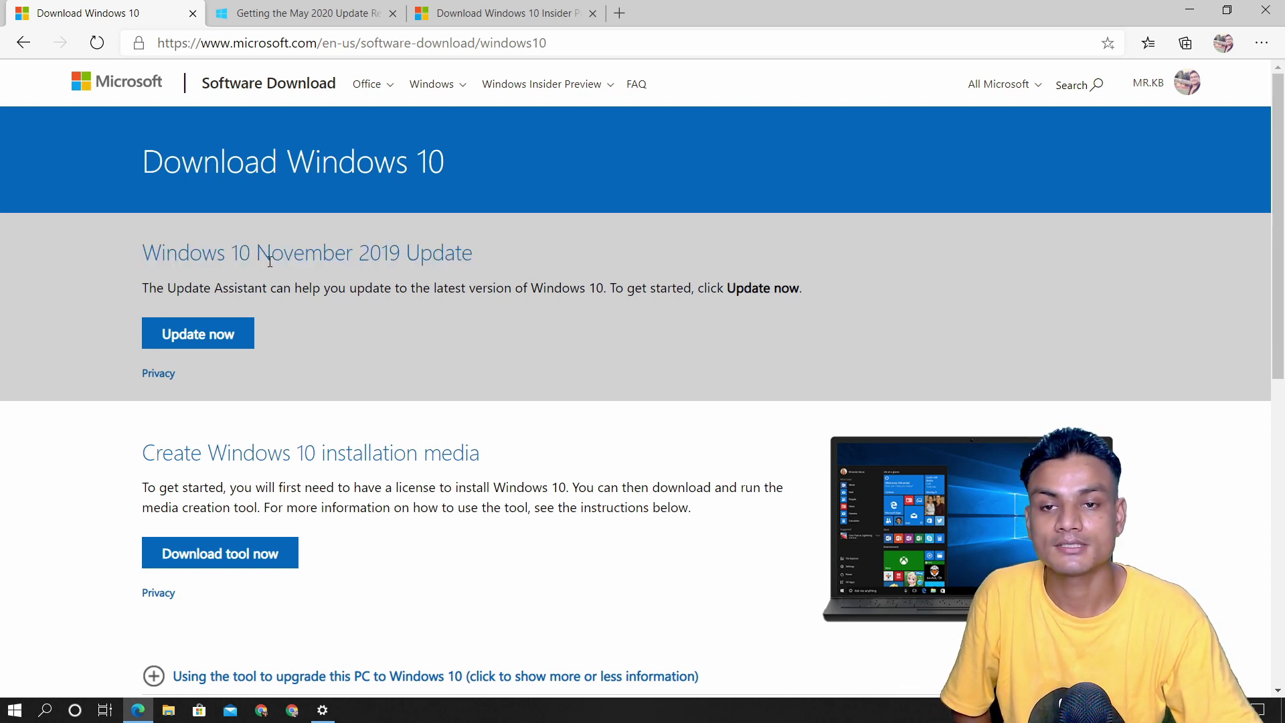
{"action": "left_click_drag", "start_coordinate": [245, 253], "coordinate": [495, 260]}
{"action": "left_click", "coordinate": [477, 260]}
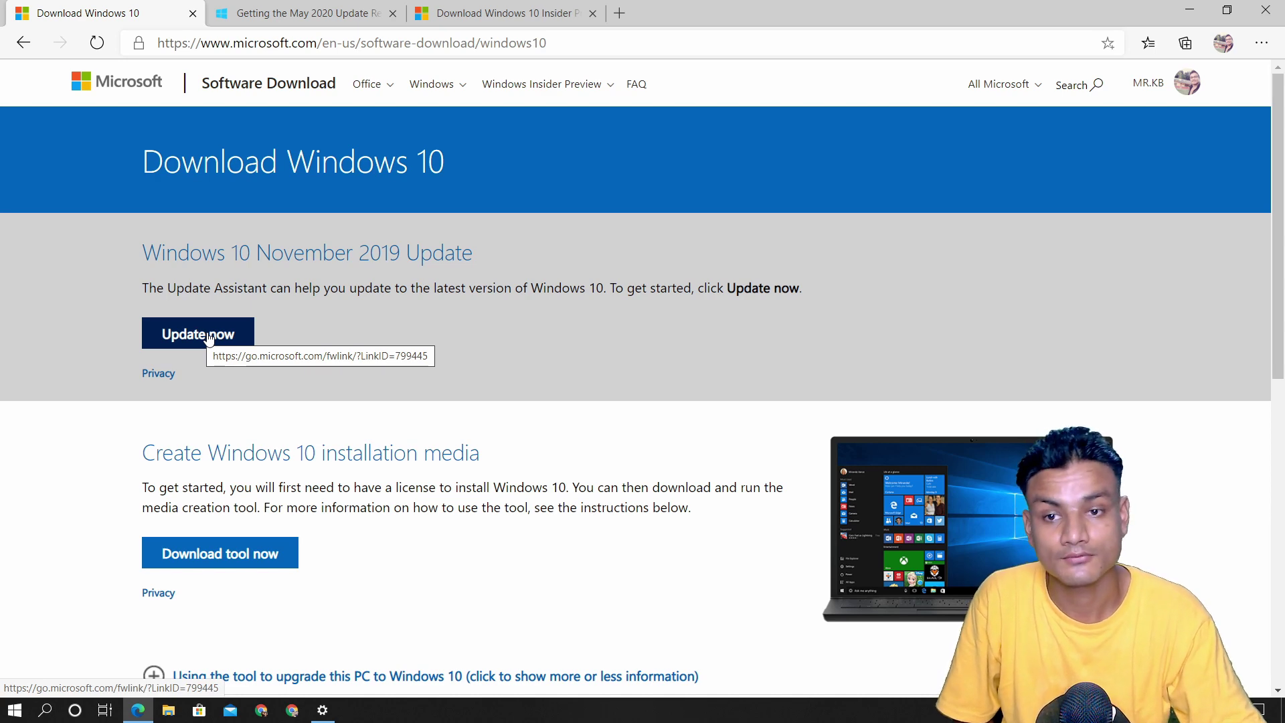
{"action": "scroll", "coordinate": [301, 361], "scroll_direction": "down", "scroll_amount": 3}
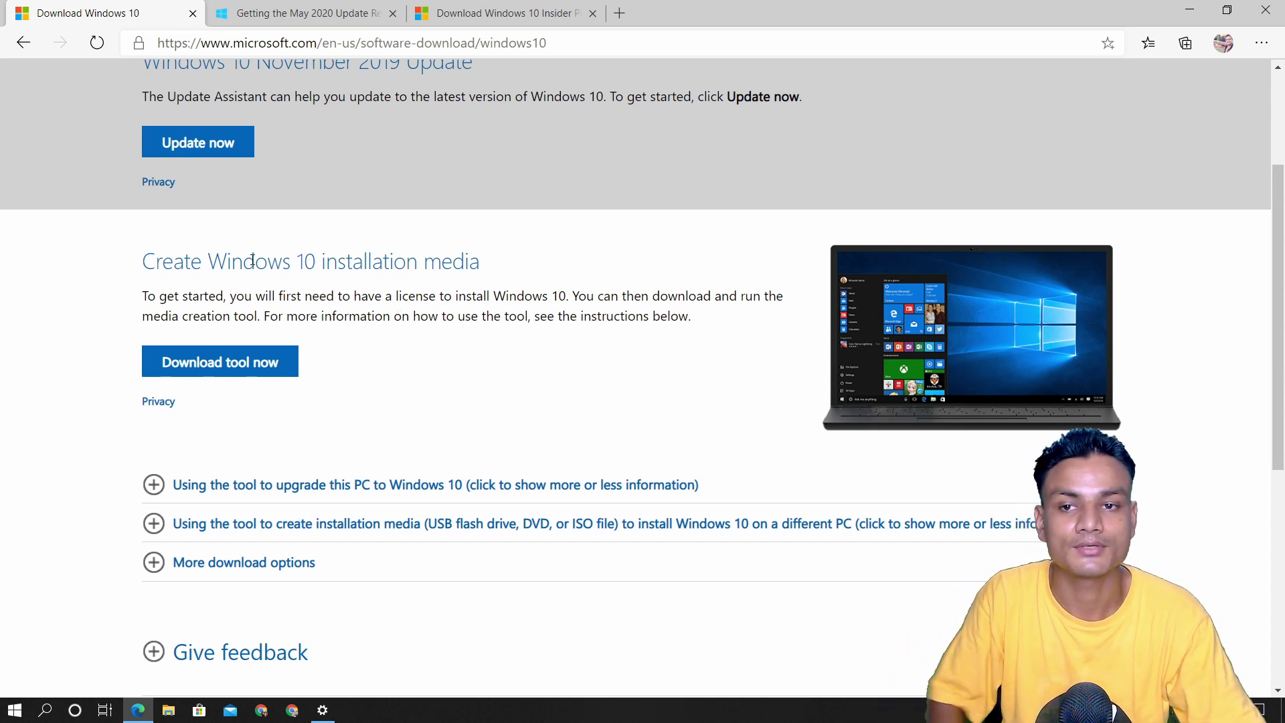
{"action": "left_click_drag", "start_coordinate": [144, 259], "coordinate": [430, 335]}
{"action": "left_click", "coordinate": [613, 335]}
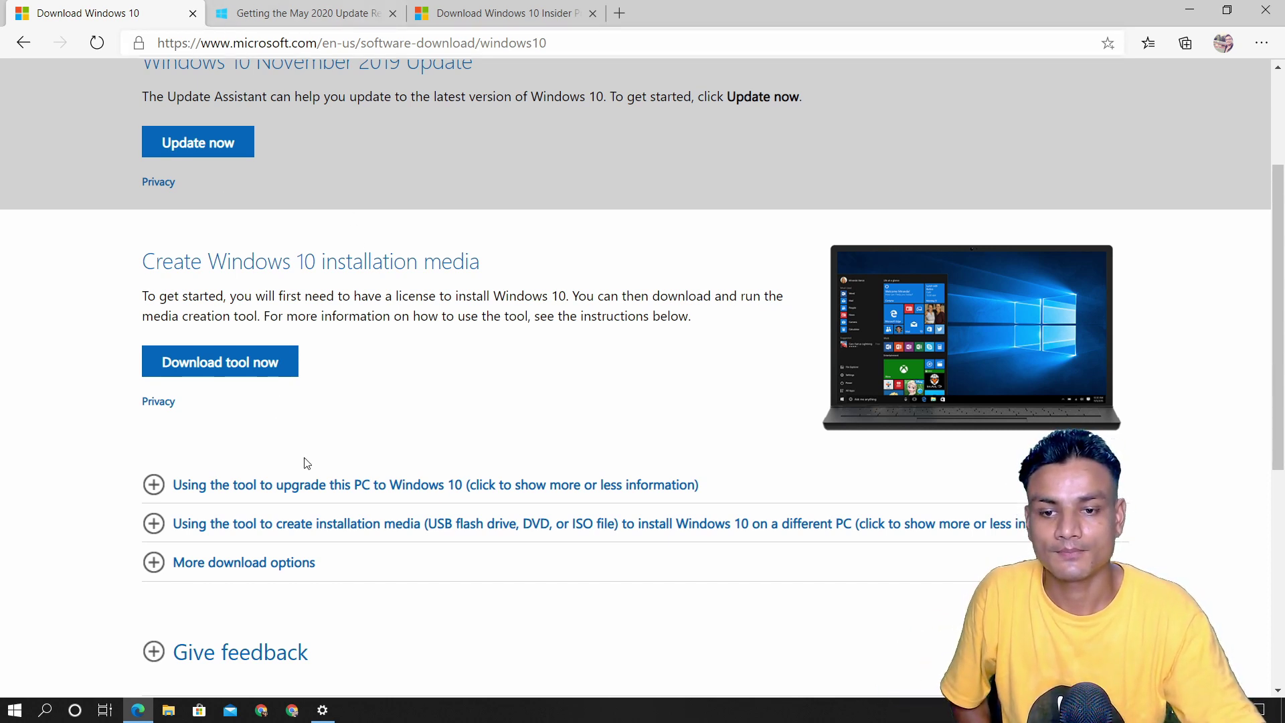
Switch to Settings, review the Windows Update and Windows Insider Program pages, and minimize the window.
{"action": "left_click", "coordinate": [333, 707]}
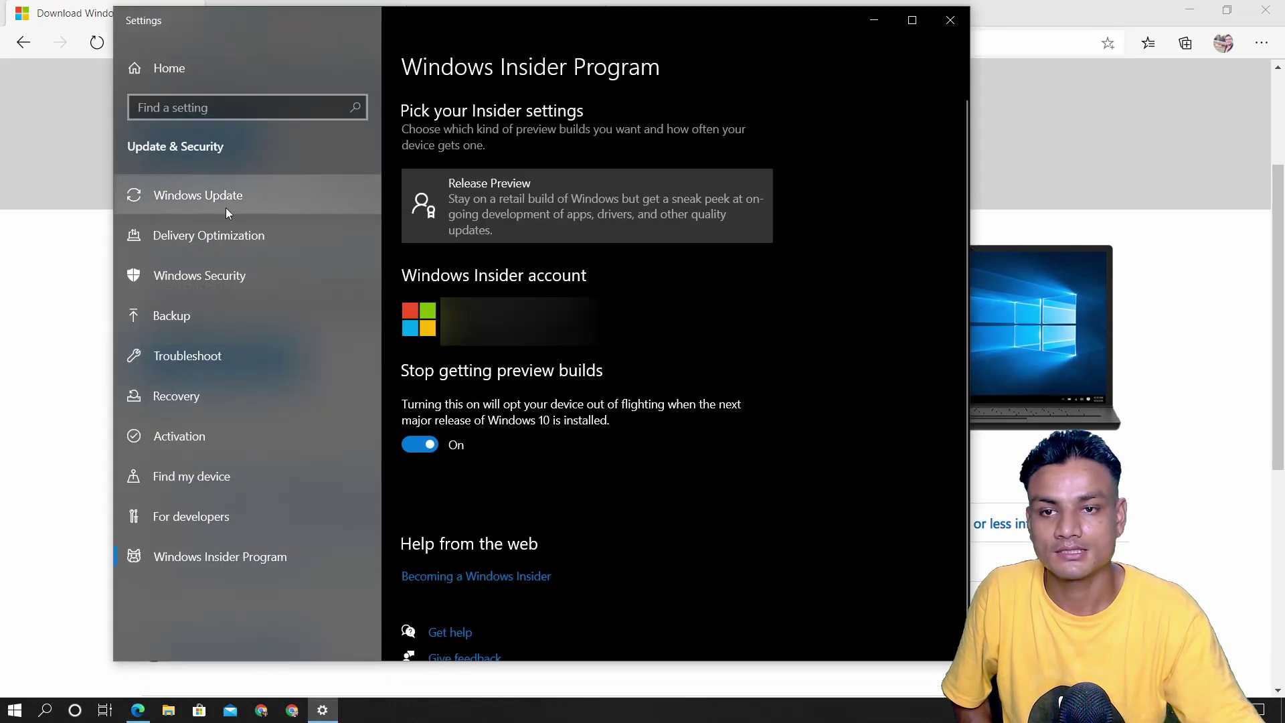
{"action": "left_click", "coordinate": [226, 209]}
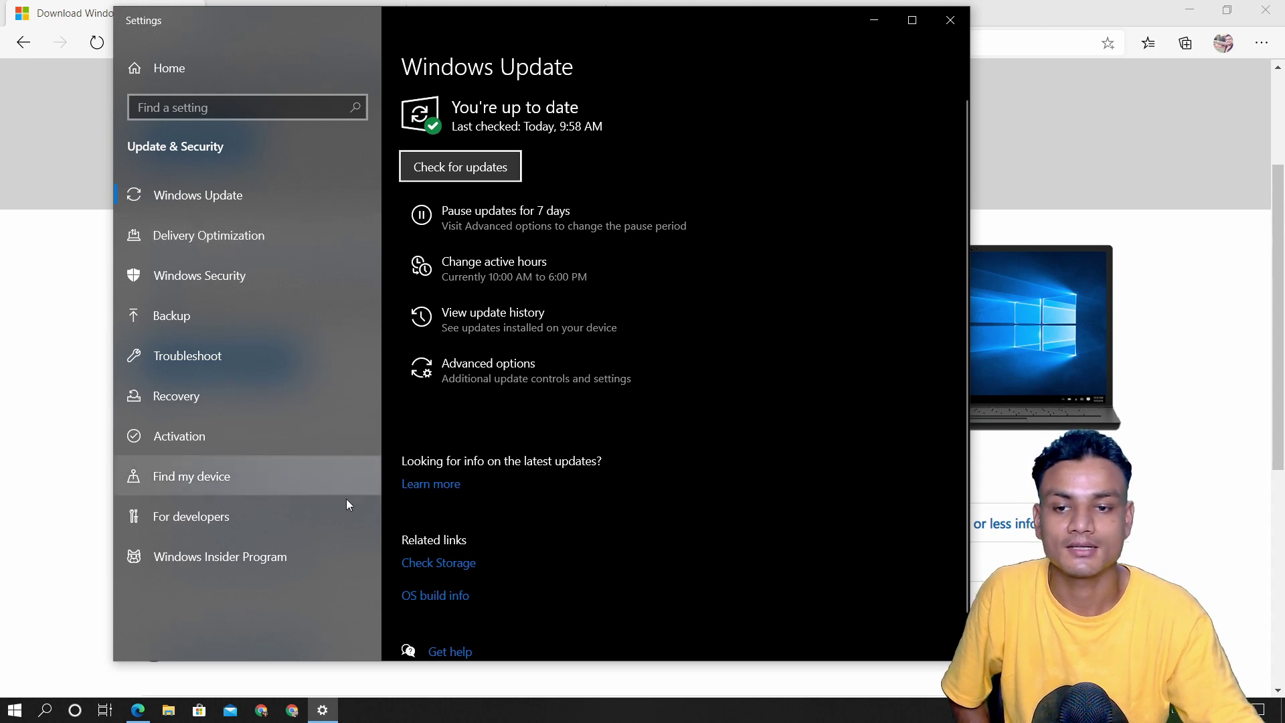
{"action": "left_click", "coordinate": [194, 560]}
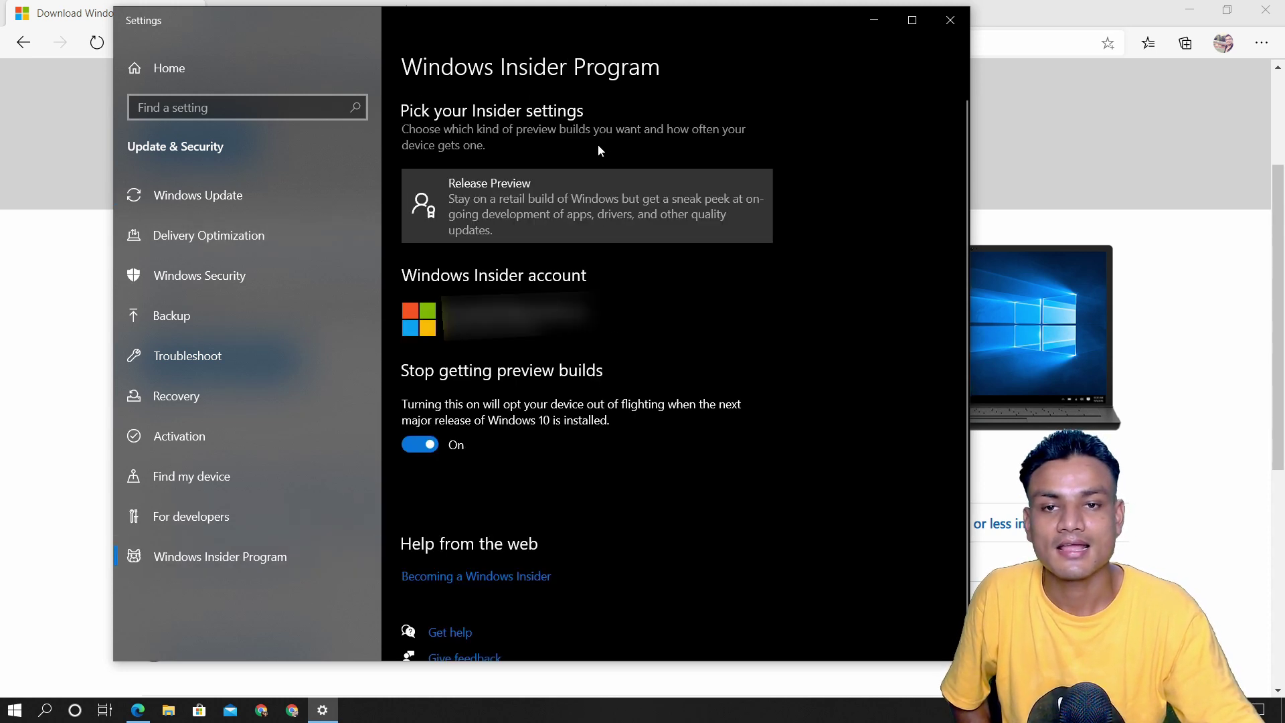
{"action": "left_click", "coordinate": [873, 30]}
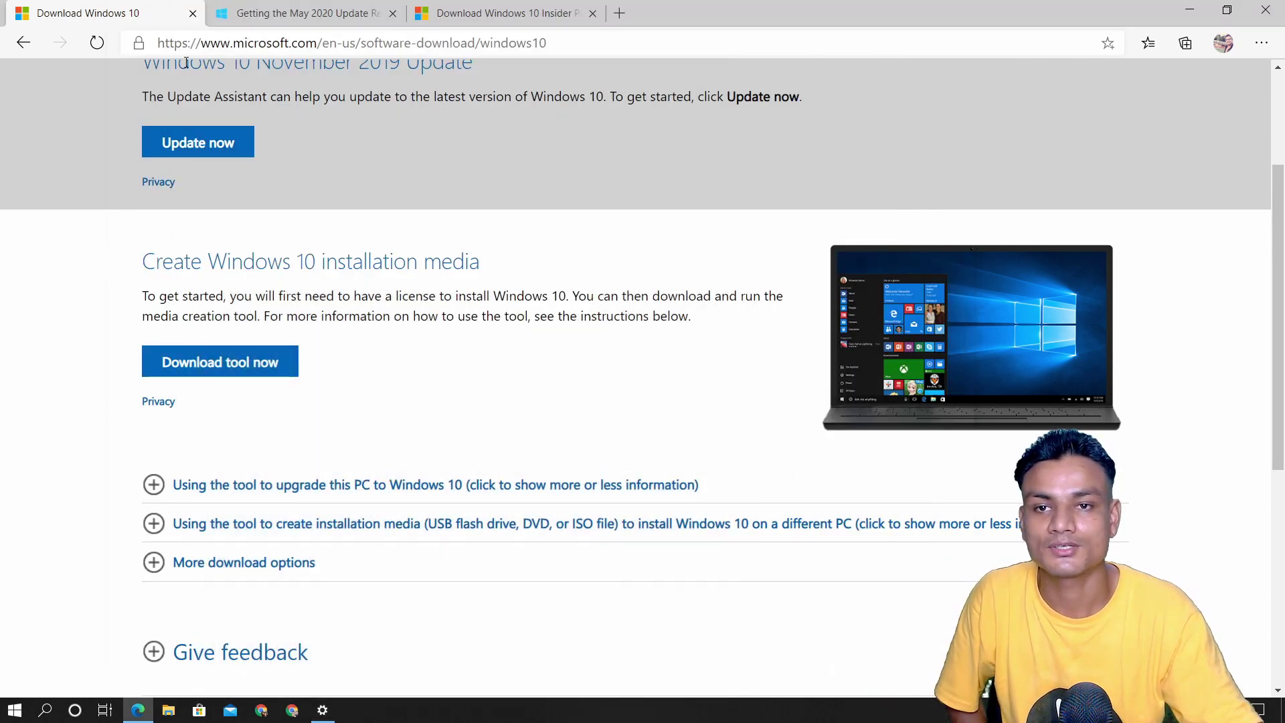
Close the Download Windows 10 page and read the May 2020 Update article's steps for joining the Release Preview ring.
{"action": "left_click", "coordinate": [275, 12]}
{"action": "left_click", "coordinate": [193, 13]}
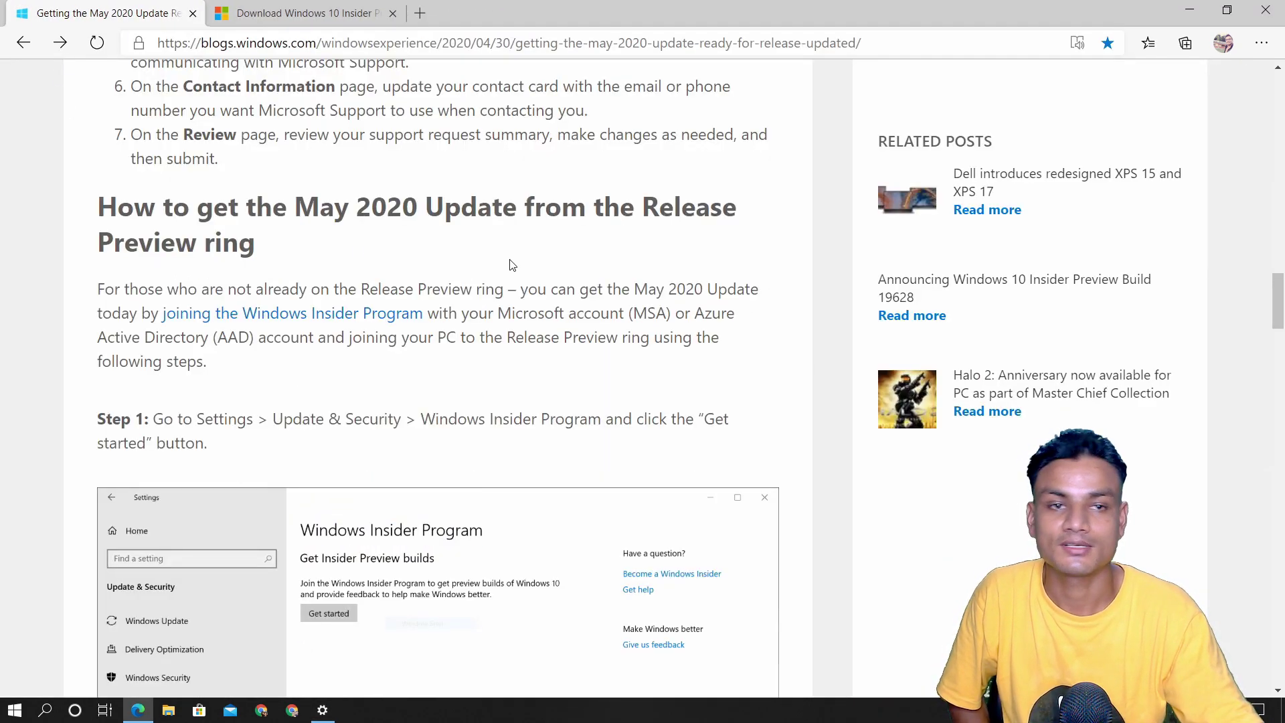
{"action": "scroll", "coordinate": [516, 271], "scroll_direction": "up", "scroll_amount": 4}
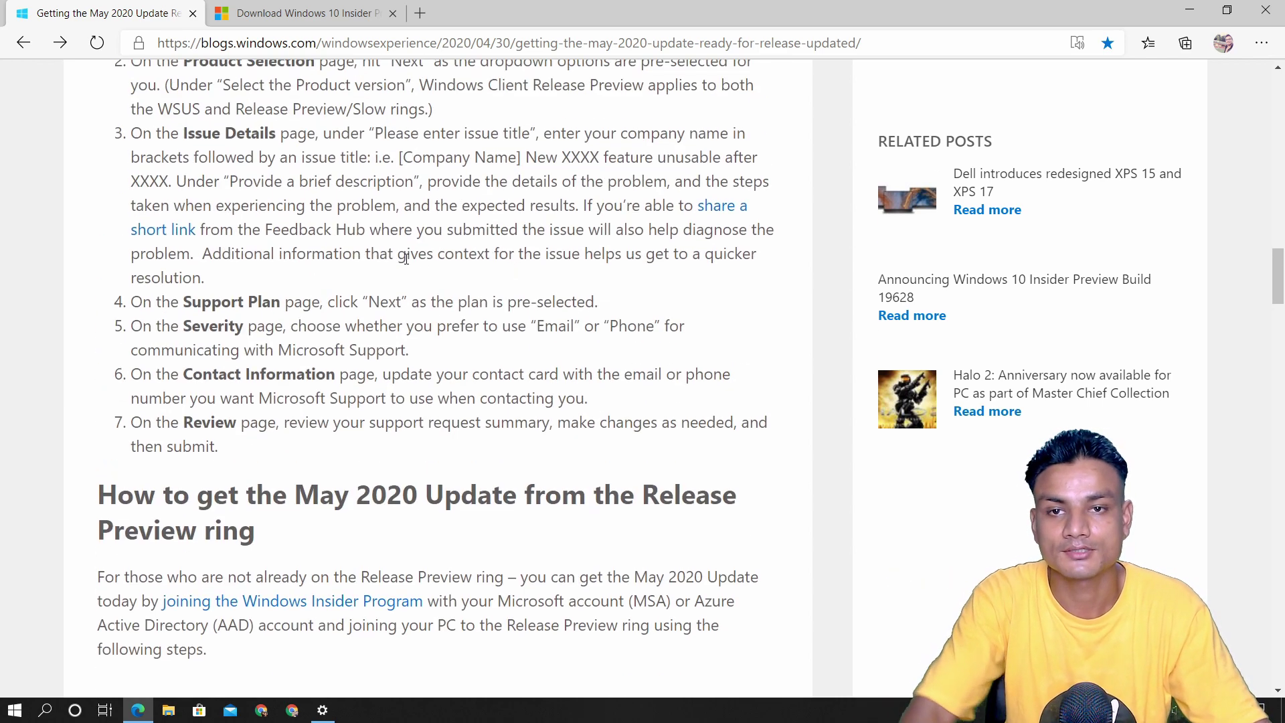
{"action": "scroll", "coordinate": [406, 258], "scroll_direction": "down", "scroll_amount": 1}
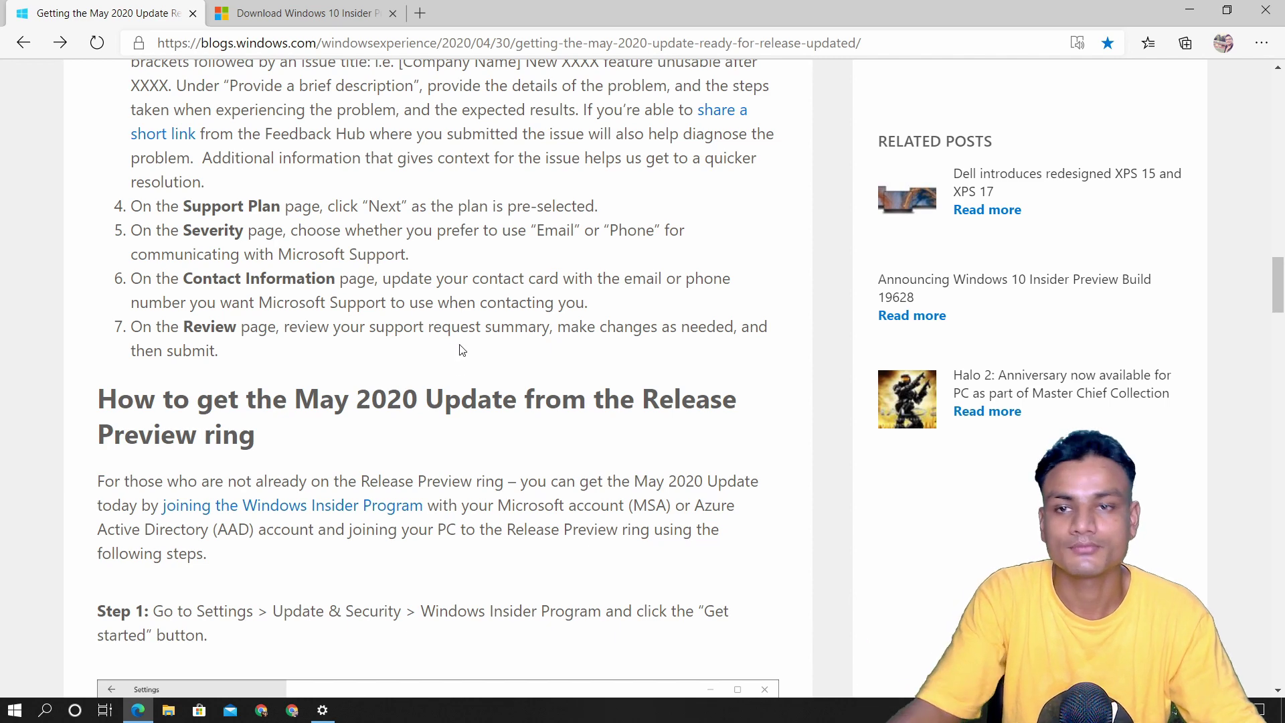
{"action": "scroll", "coordinate": [427, 330], "scroll_direction": "down", "scroll_amount": 7}
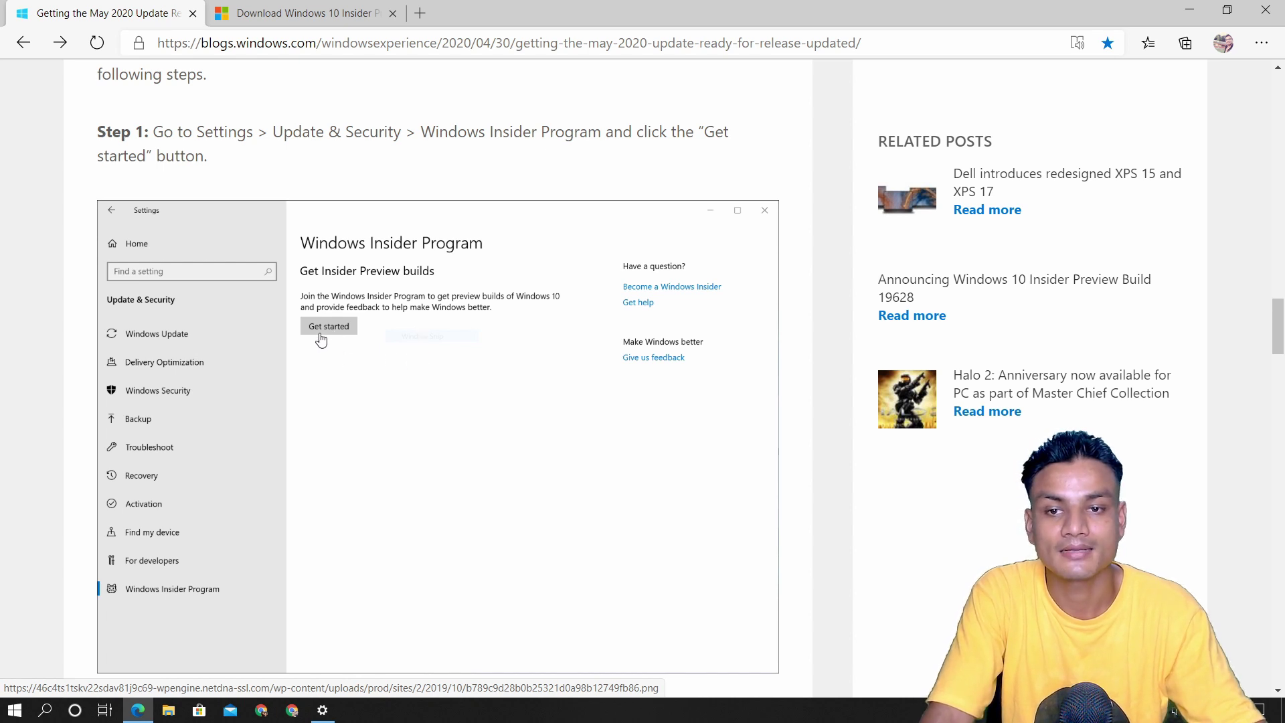
{"action": "scroll", "coordinate": [384, 370], "scroll_direction": "down", "scroll_amount": 10}
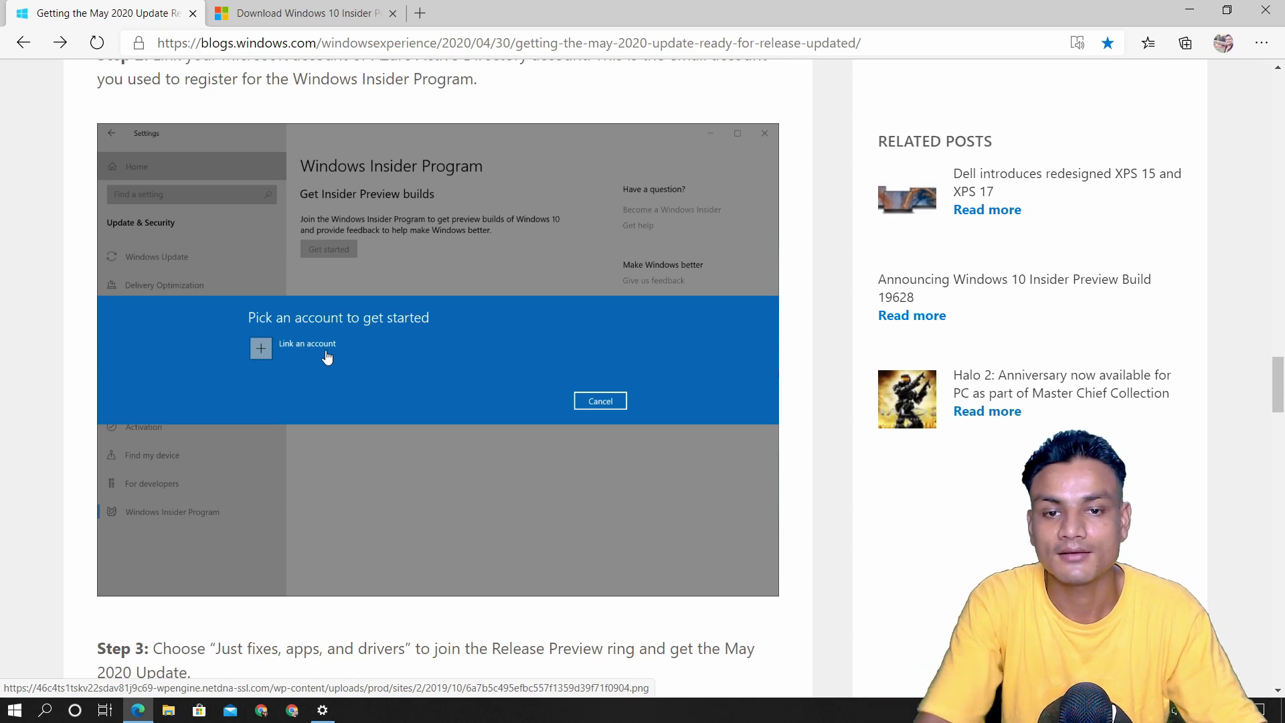
{"action": "scroll", "coordinate": [341, 326], "scroll_direction": "down", "scroll_amount": 9}
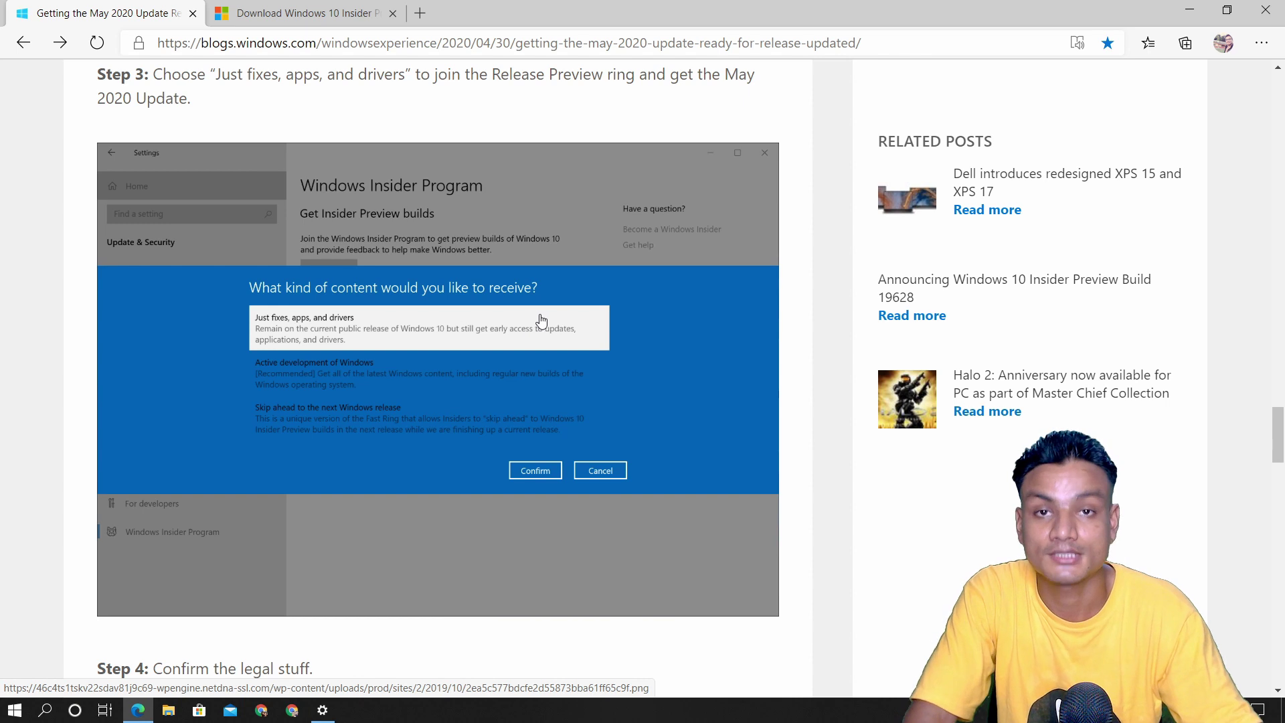
{"action": "scroll", "coordinate": [310, 252], "scroll_direction": "down", "scroll_amount": 1}
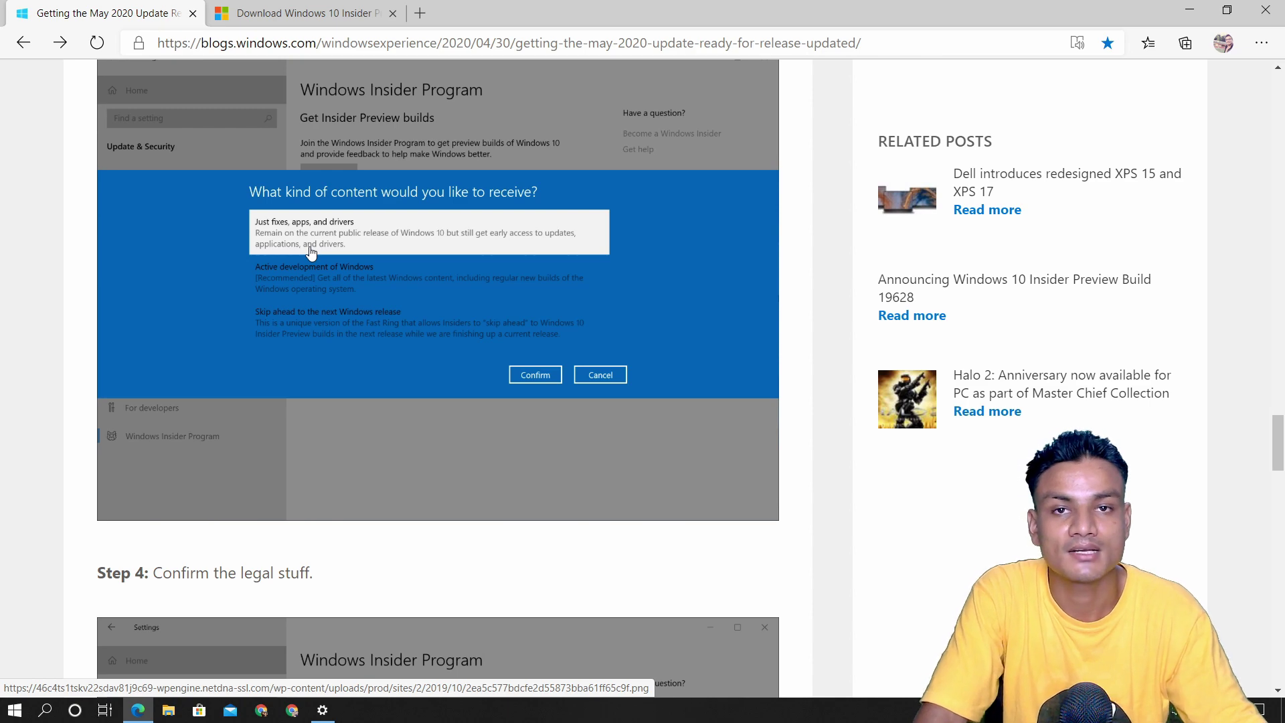
{"action": "scroll", "coordinate": [534, 370], "scroll_direction": "down", "scroll_amount": 5}
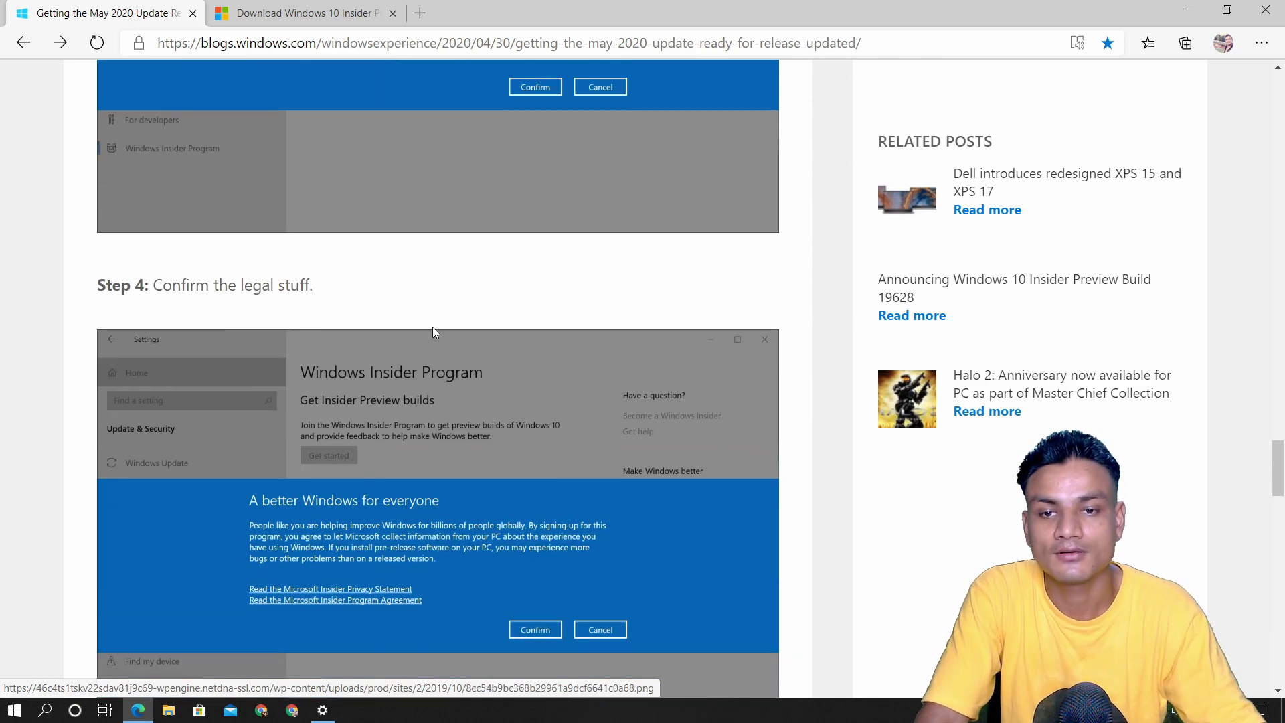
{"action": "scroll", "coordinate": [409, 313], "scroll_direction": "down", "scroll_amount": 7}
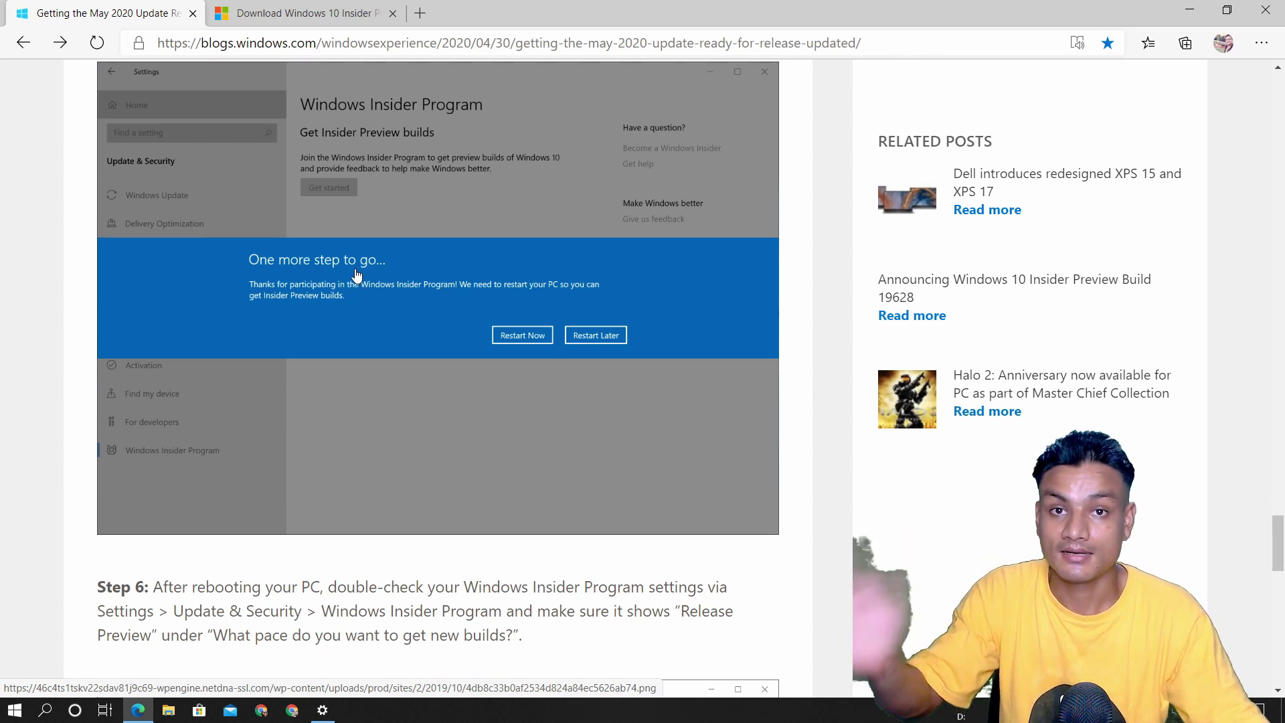
Search Windows for "che" and open the Check for updates system settings.
{"action": "left_click", "coordinate": [44, 711]}
{"action": "type", "text": "c"}
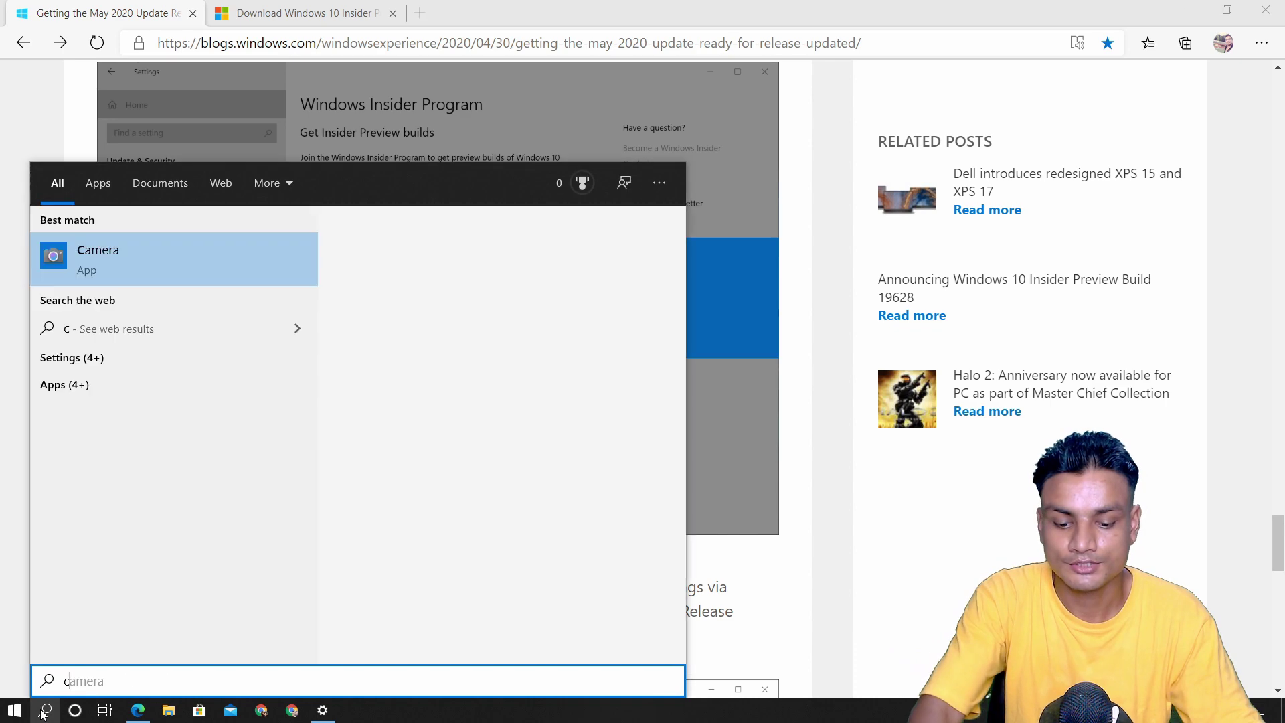
{"action": "type", "text": "he"}
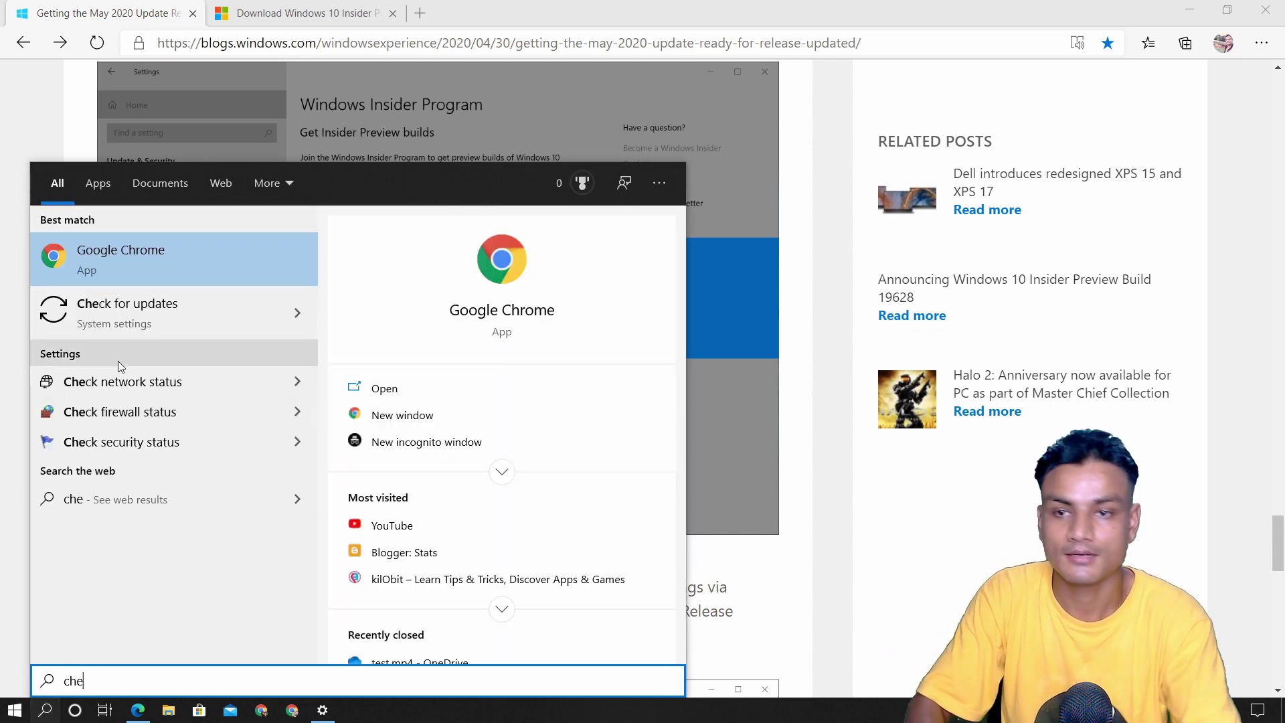
{"action": "left_click", "coordinate": [130, 305]}
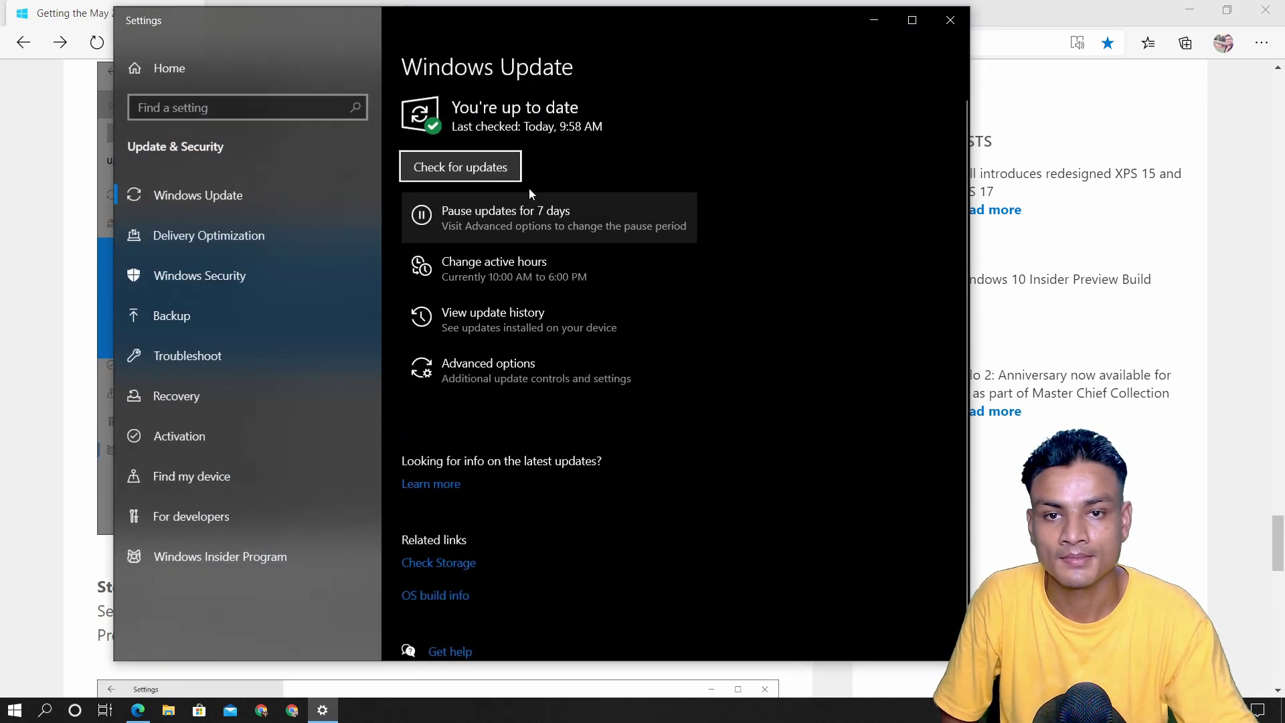
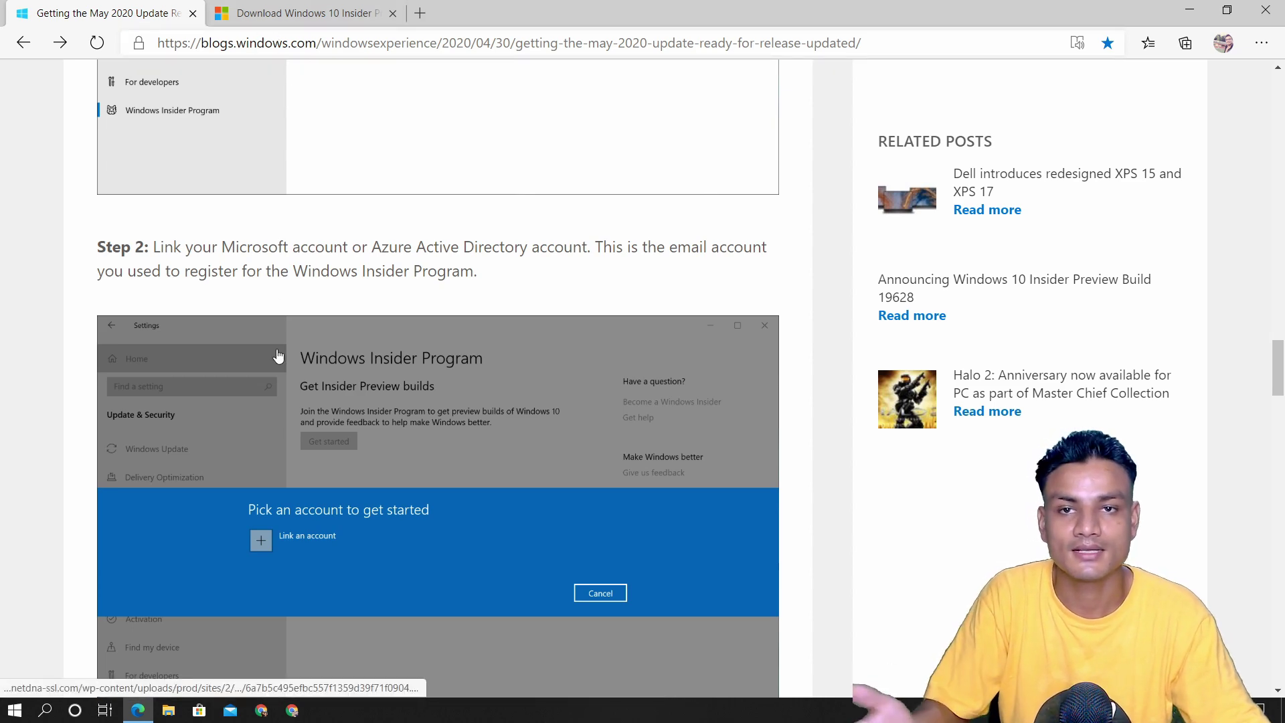
Finish looking through the Release Preview steps, switch to the Windows 10 Insider Preview download page, and close the May 2020 Update article.
{"action": "scroll", "coordinate": [279, 356], "scroll_direction": "down", "scroll_amount": 15}
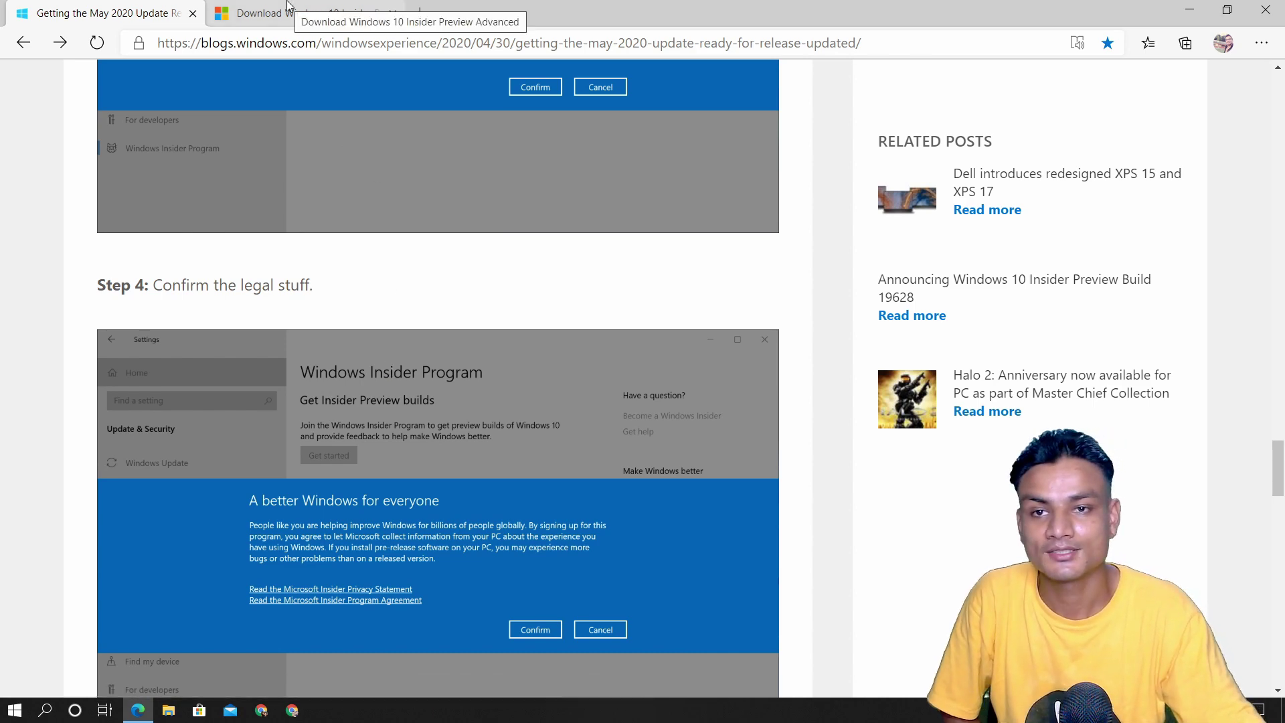
{"action": "left_click", "coordinate": [260, 11]}
{"action": "left_click", "coordinate": [193, 14]}
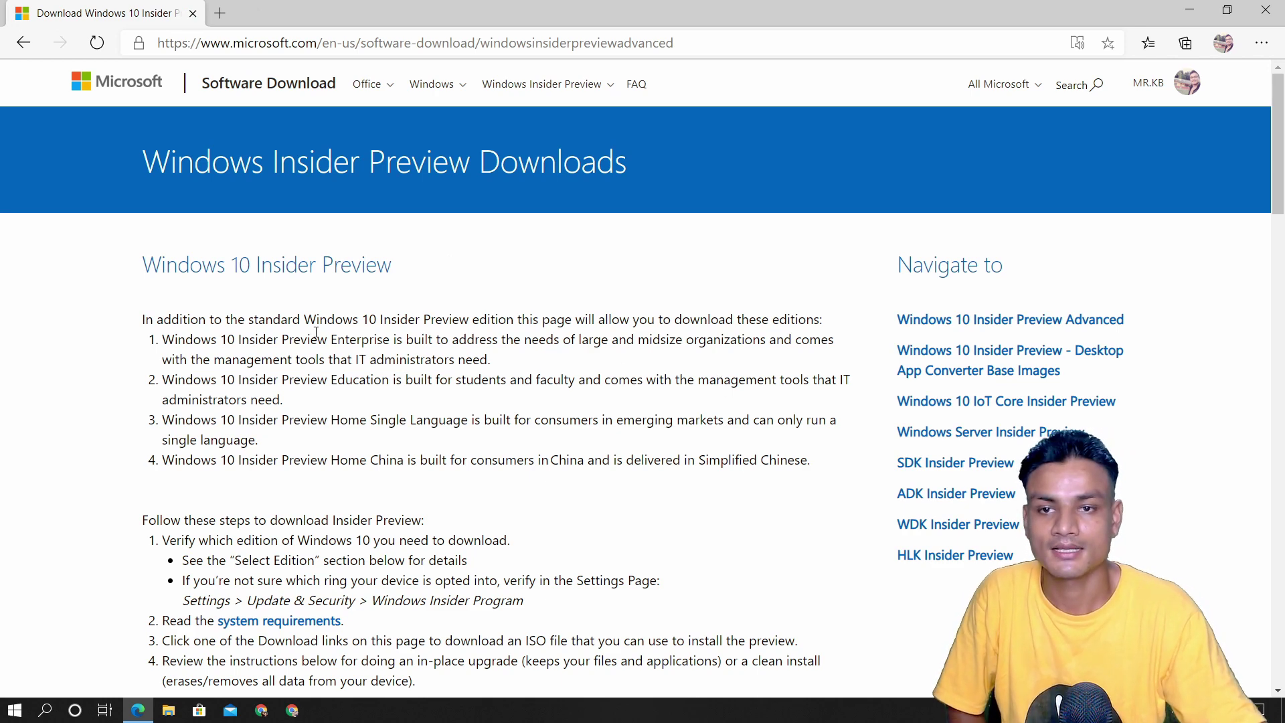
Examine the Insider Preview page's in-place upgrade and clean install instructions and its Select edition section.
{"action": "scroll", "coordinate": [306, 343], "scroll_direction": "down", "scroll_amount": 3}
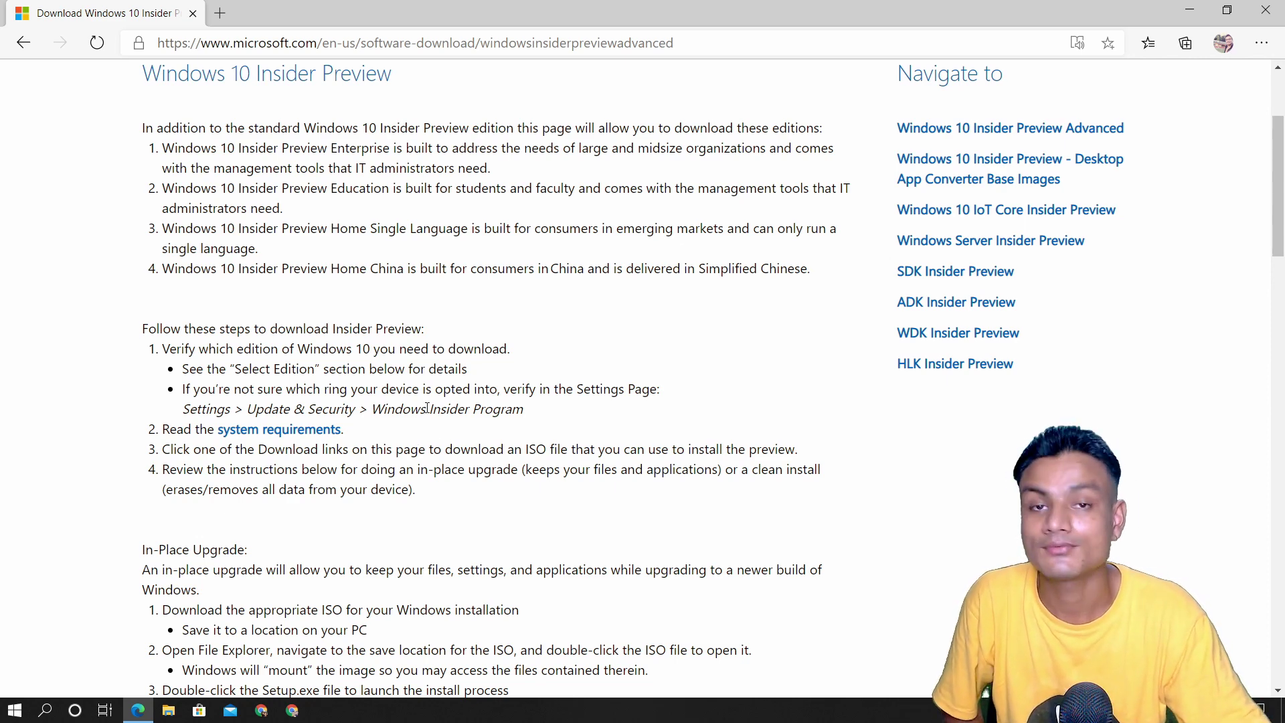
{"action": "scroll", "coordinate": [466, 343], "scroll_direction": "down", "scroll_amount": 3}
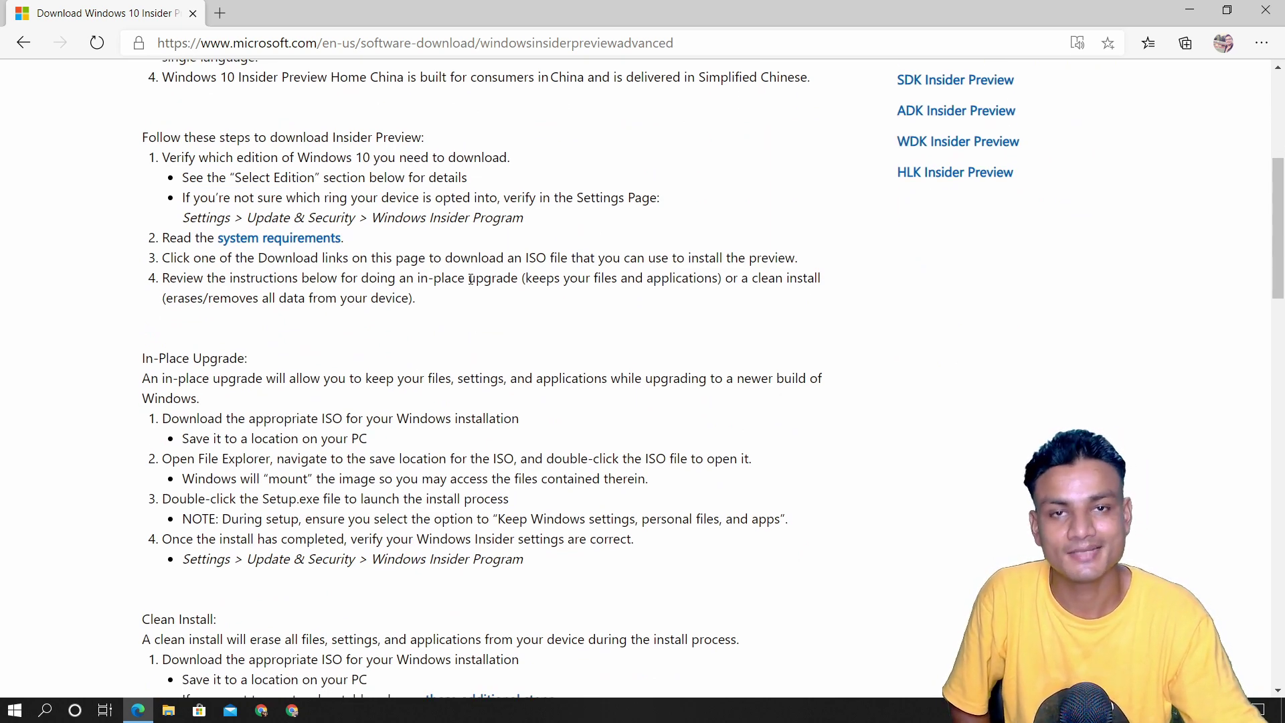
{"action": "scroll", "coordinate": [378, 292], "scroll_direction": "down", "scroll_amount": 3}
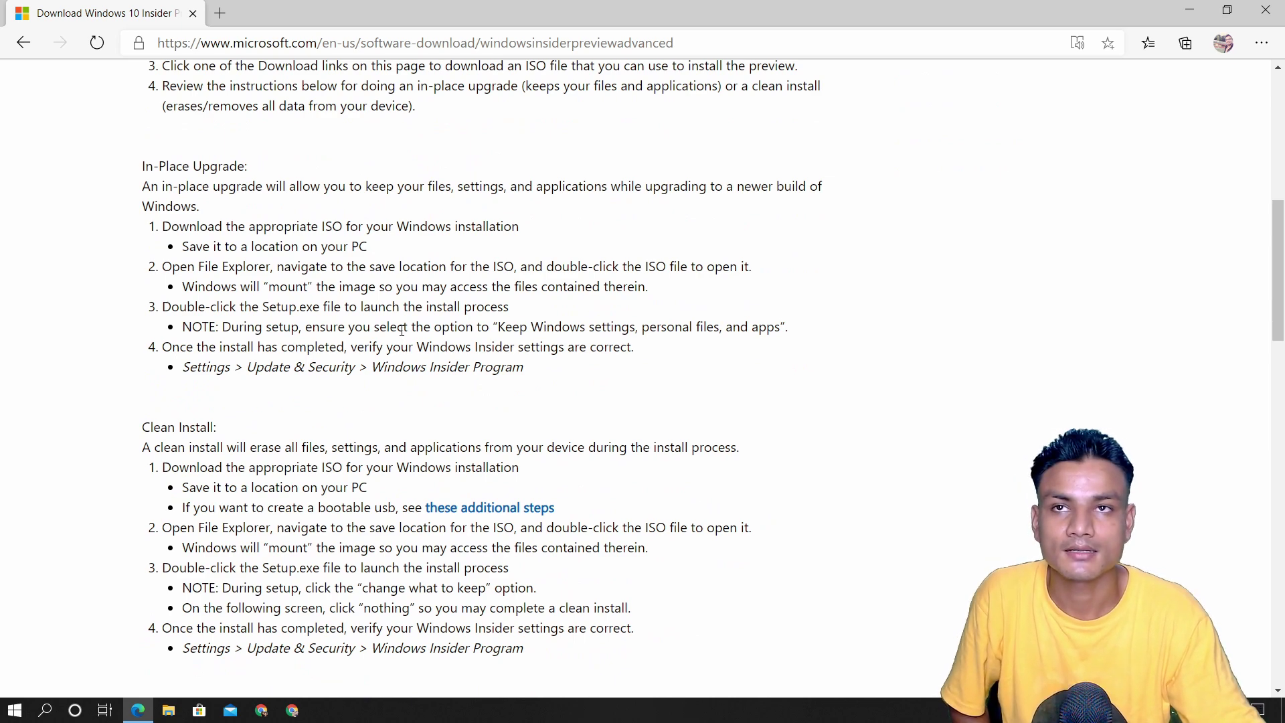
{"action": "scroll", "coordinate": [402, 330], "scroll_direction": "down", "scroll_amount": 5}
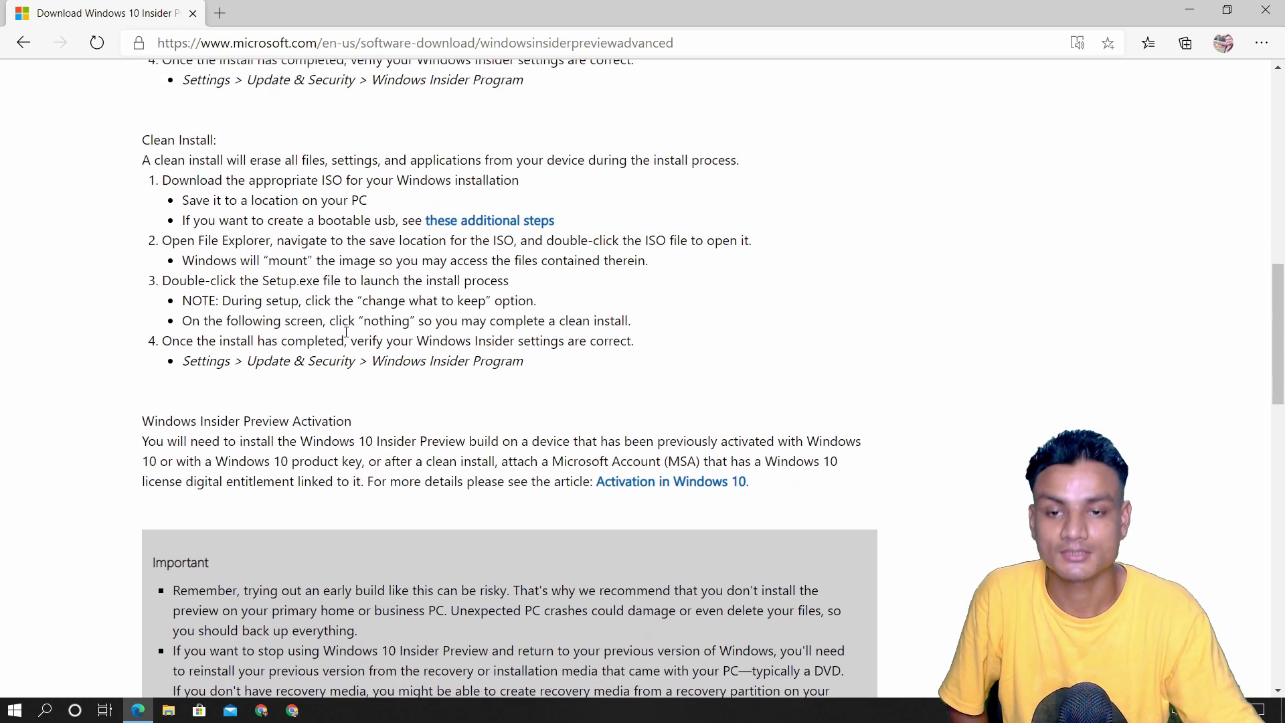
{"action": "scroll", "coordinate": [328, 350], "scroll_direction": "down", "scroll_amount": 3}
{"action": "scroll", "coordinate": [454, 325], "scroll_direction": "up", "scroll_amount": 15}
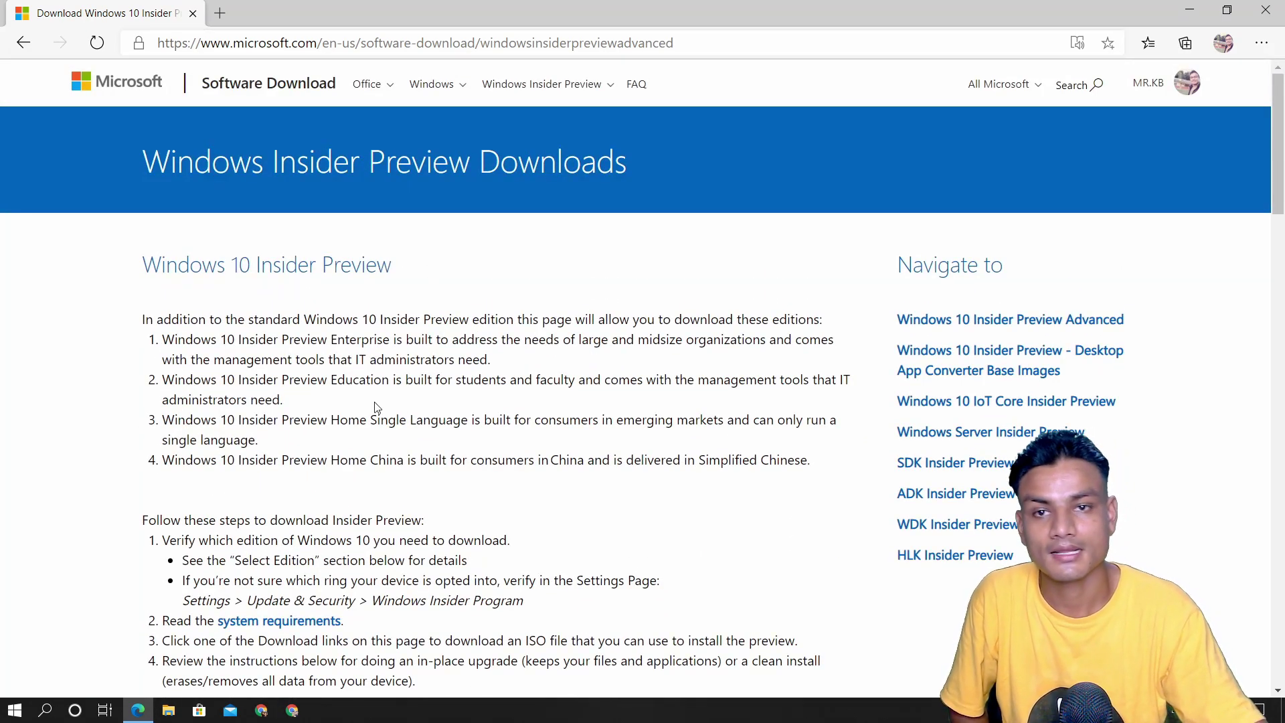
{"action": "scroll", "coordinate": [395, 342], "scroll_direction": "down", "scroll_amount": 20}
{"action": "scroll", "coordinate": [408, 271], "scroll_direction": "up", "scroll_amount": 4}
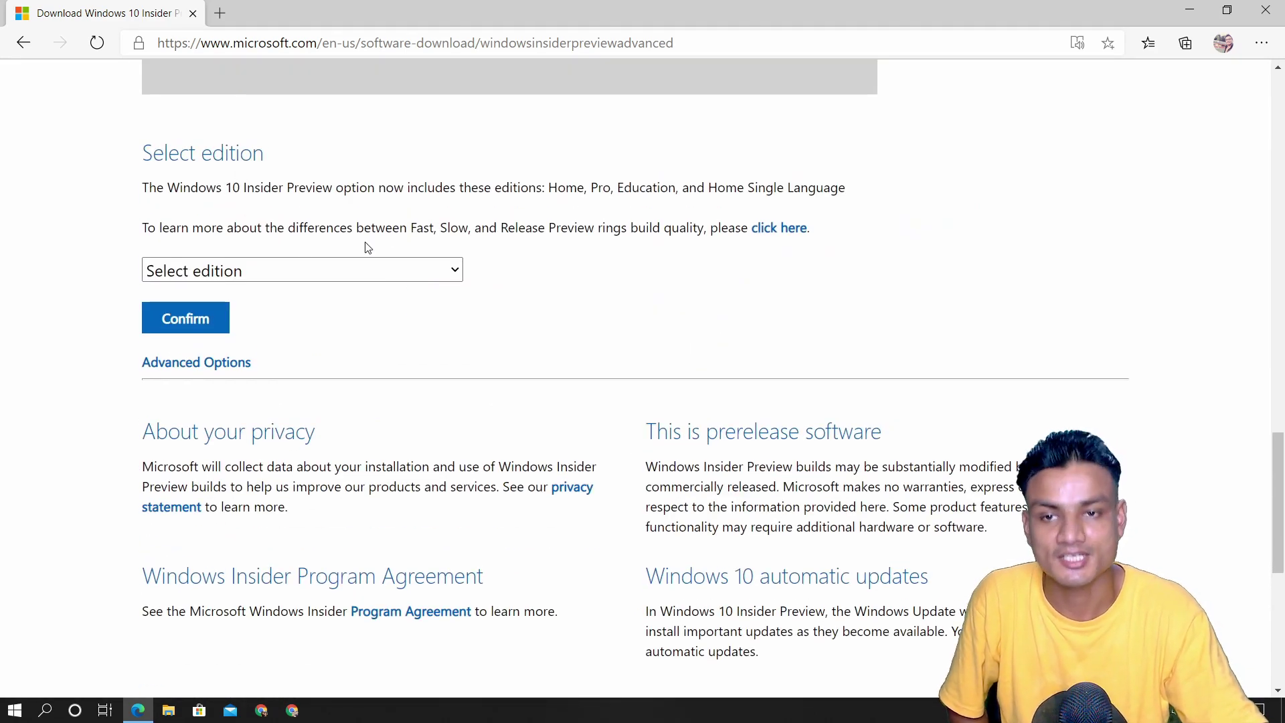
{"action": "scroll", "coordinate": [208, 183], "scroll_direction": "down", "scroll_amount": 2}
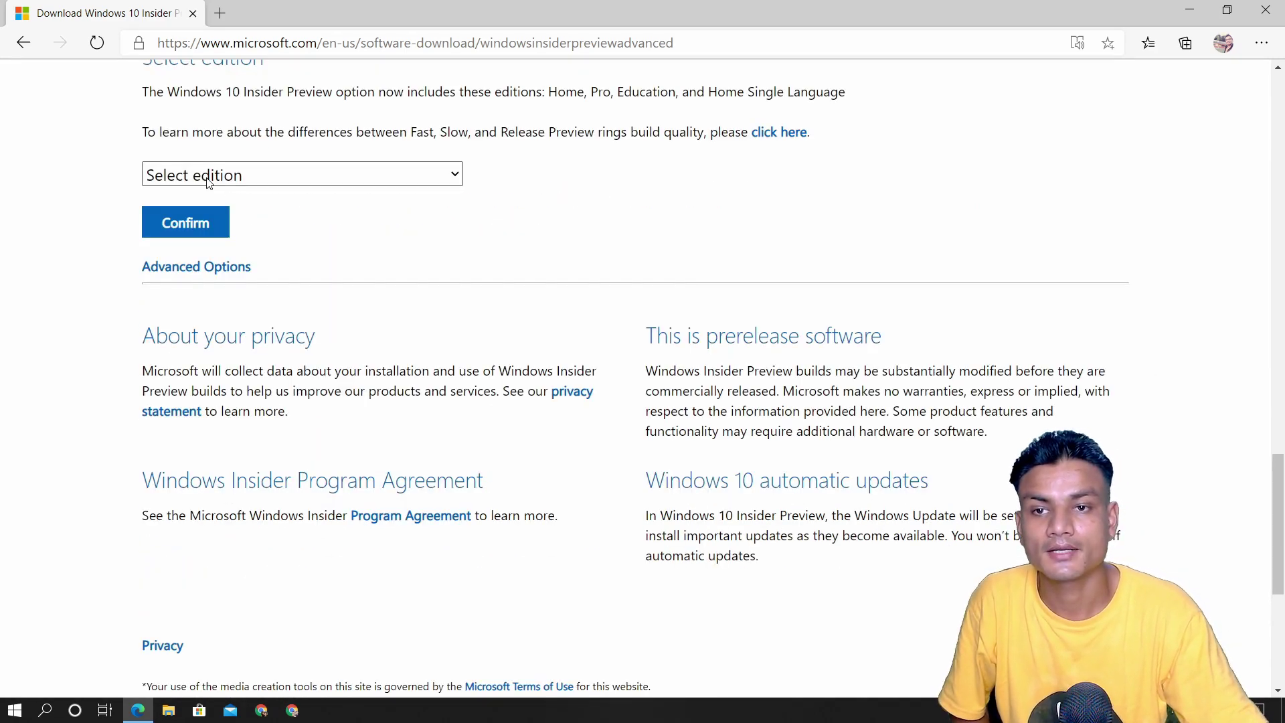
Choose the Windows 10 Insider Preview (SLOW) - Build 19041 edition for download and confirm it.
{"action": "left_click", "coordinate": [209, 178]}
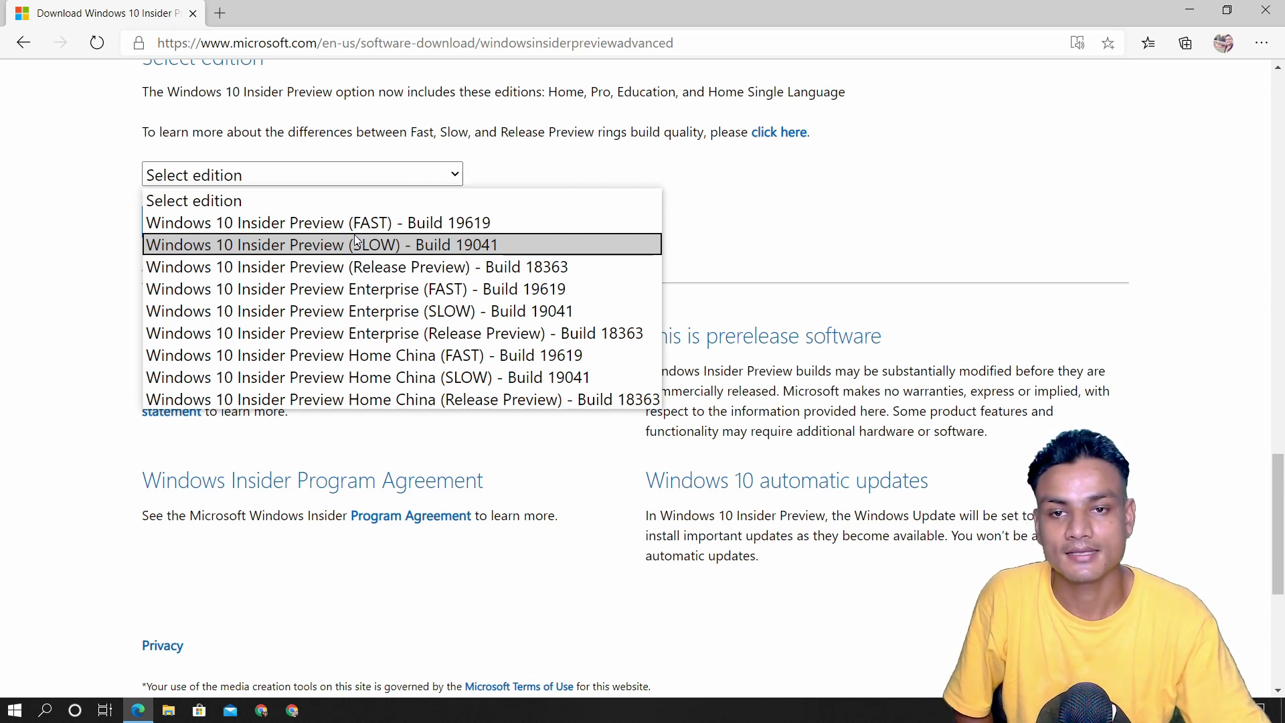
{"action": "left_click", "coordinate": [416, 255]}
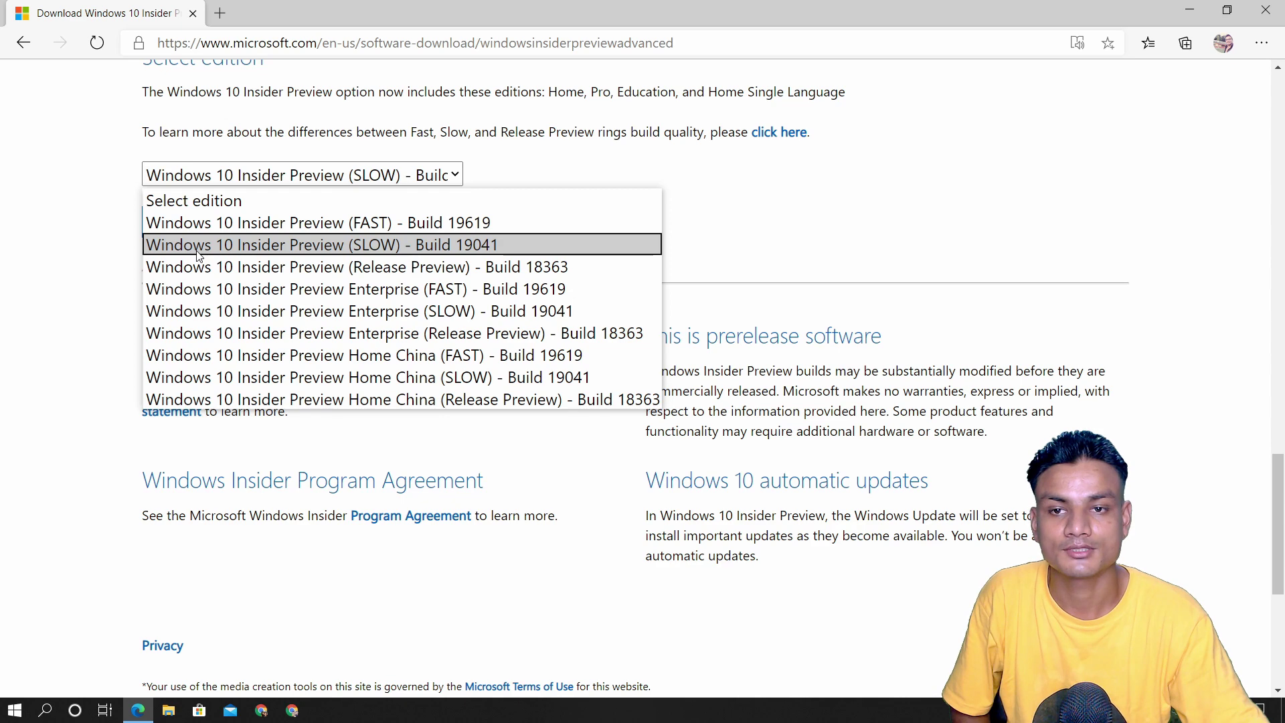
{"action": "left_click", "coordinate": [240, 249]}
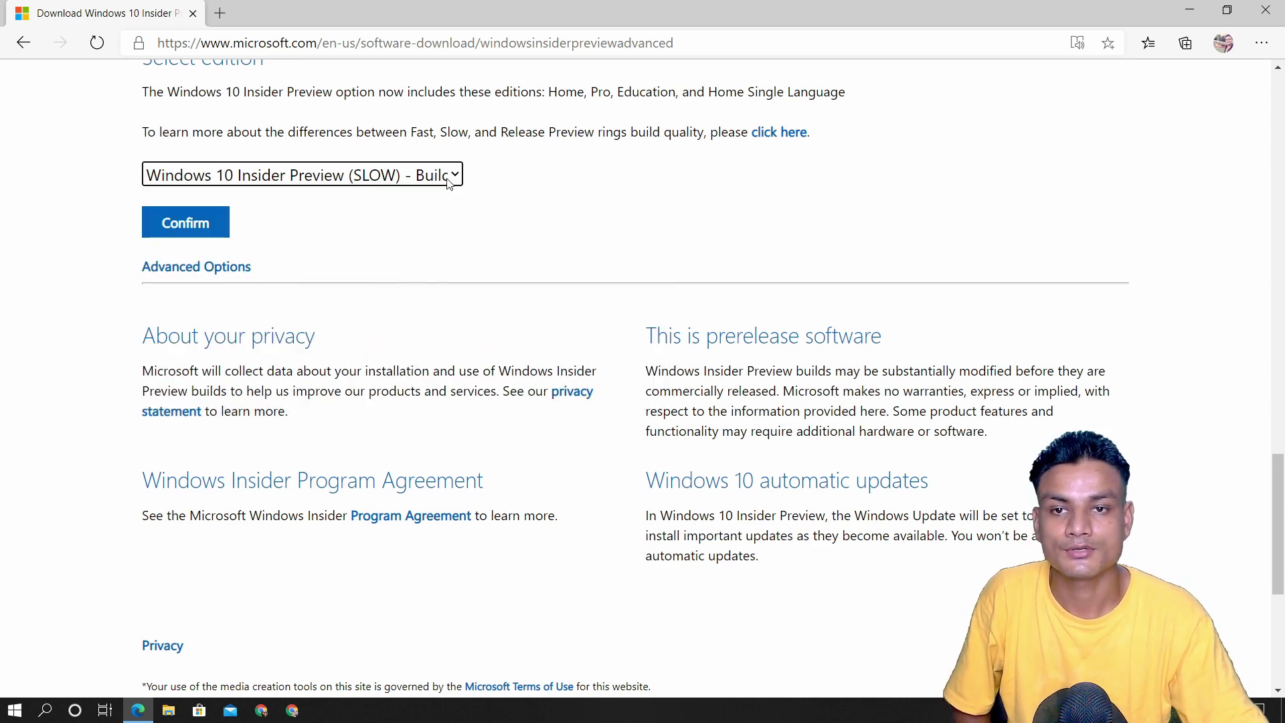
{"action": "left_click", "coordinate": [193, 230]}
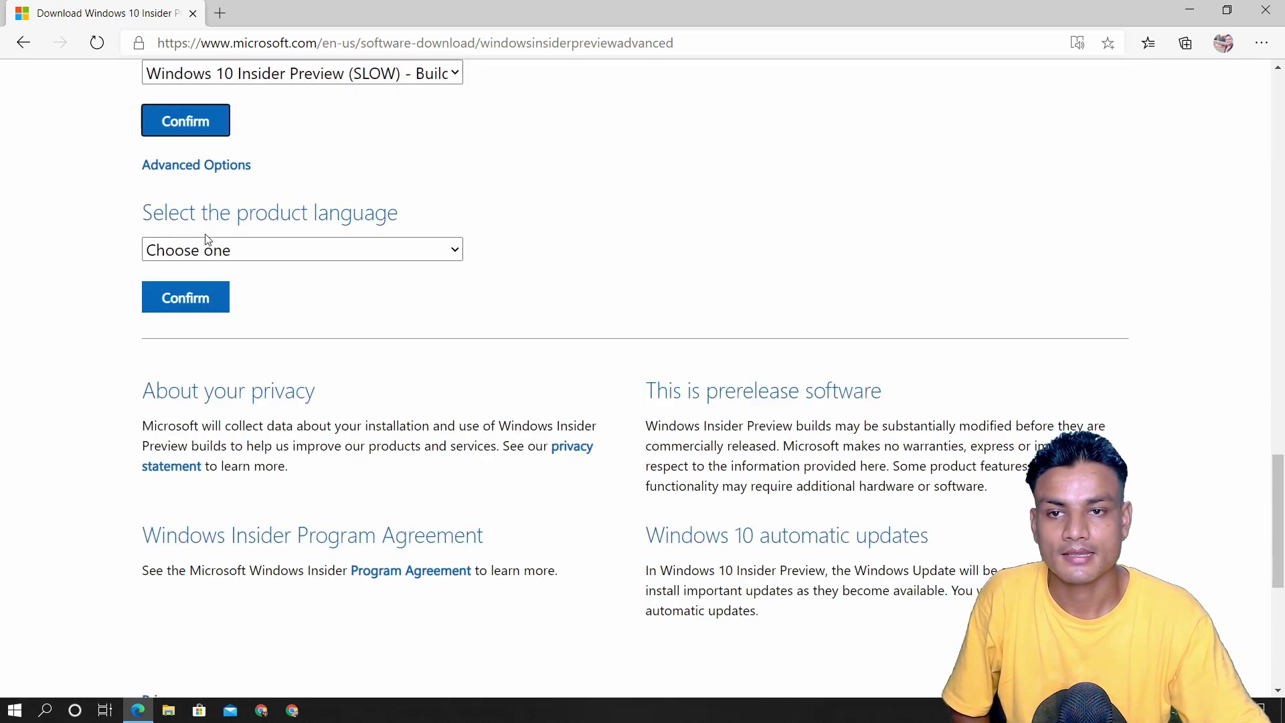
Set the product language to English and confirm it to get the download links.
{"action": "left_click", "coordinate": [250, 255]}
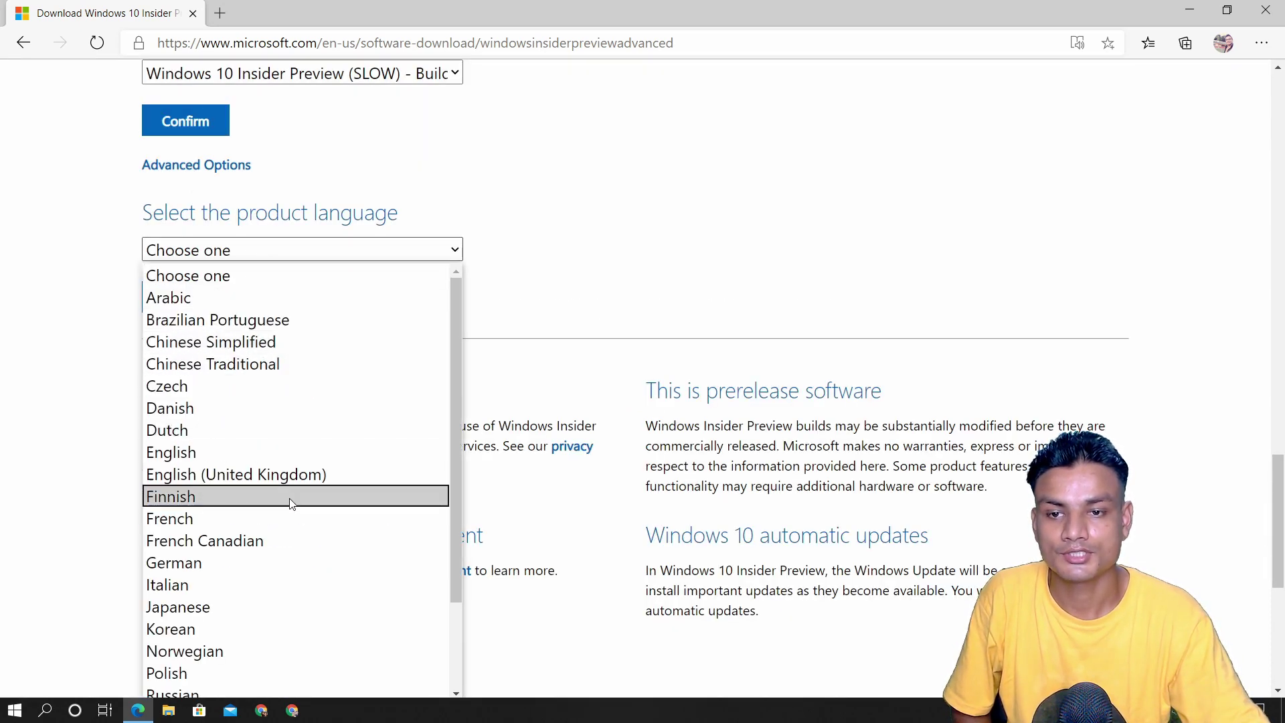
{"action": "left_click", "coordinate": [296, 448]}
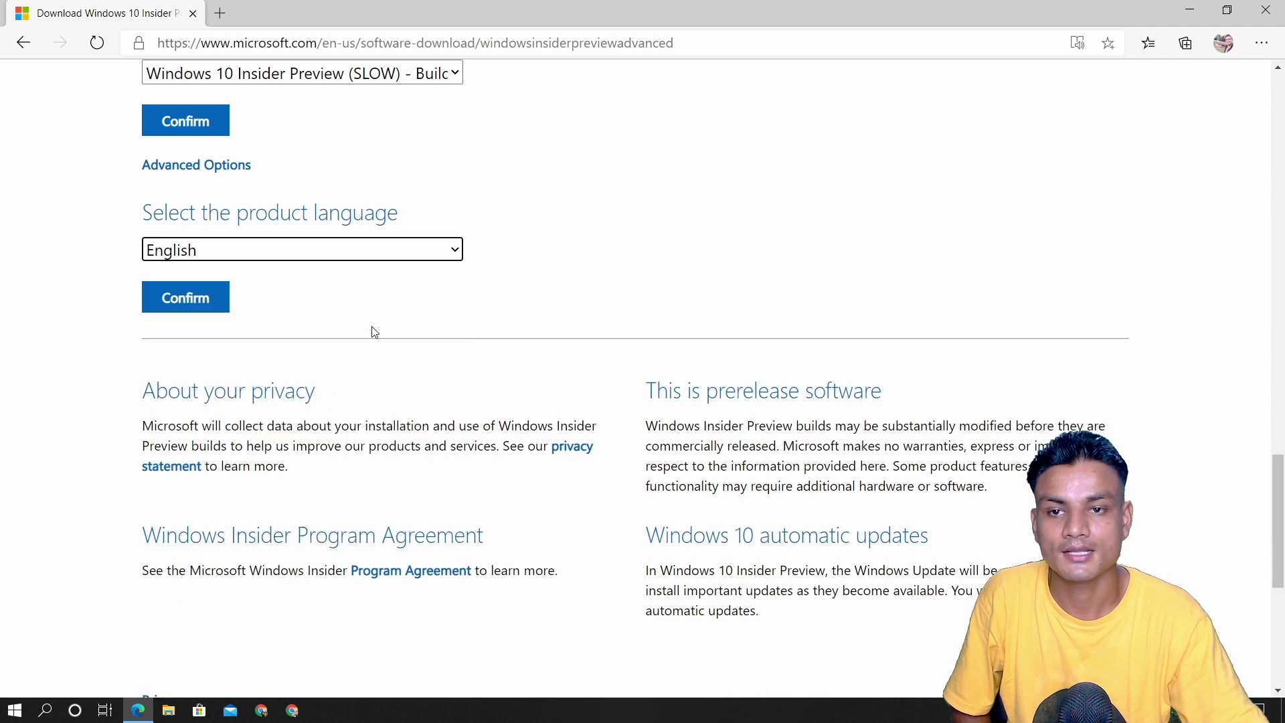
{"action": "left_click", "coordinate": [205, 298]}
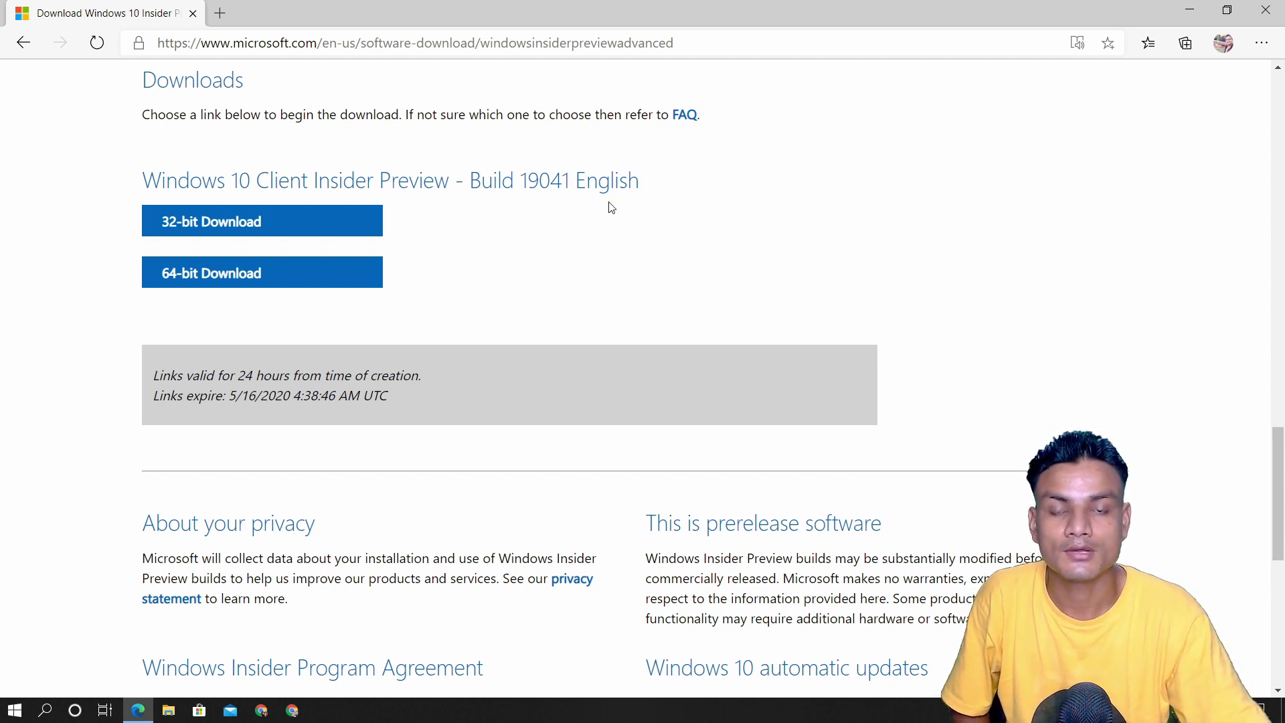
Highlight the build number 19041, start the 64-bit ISO download, and cancel it.
{"action": "left_click_drag", "start_coordinate": [569, 185], "coordinate": [521, 182]}
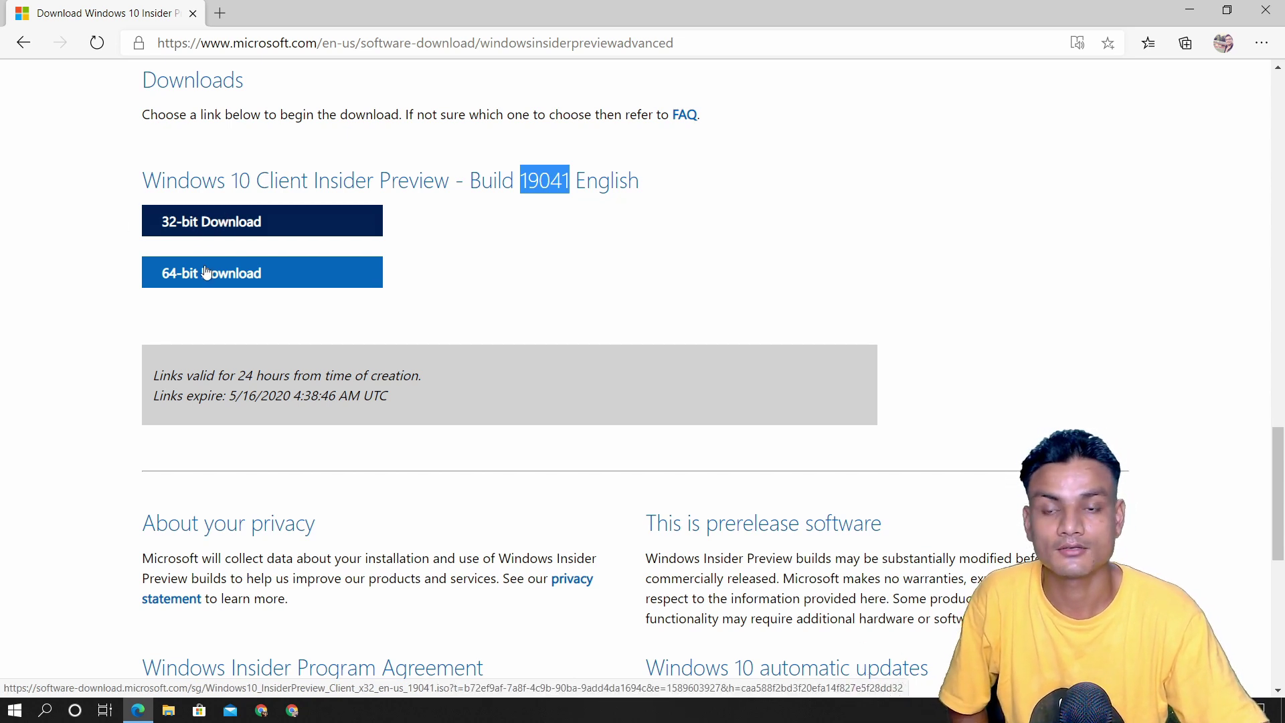
{"action": "left_click", "coordinate": [267, 271]}
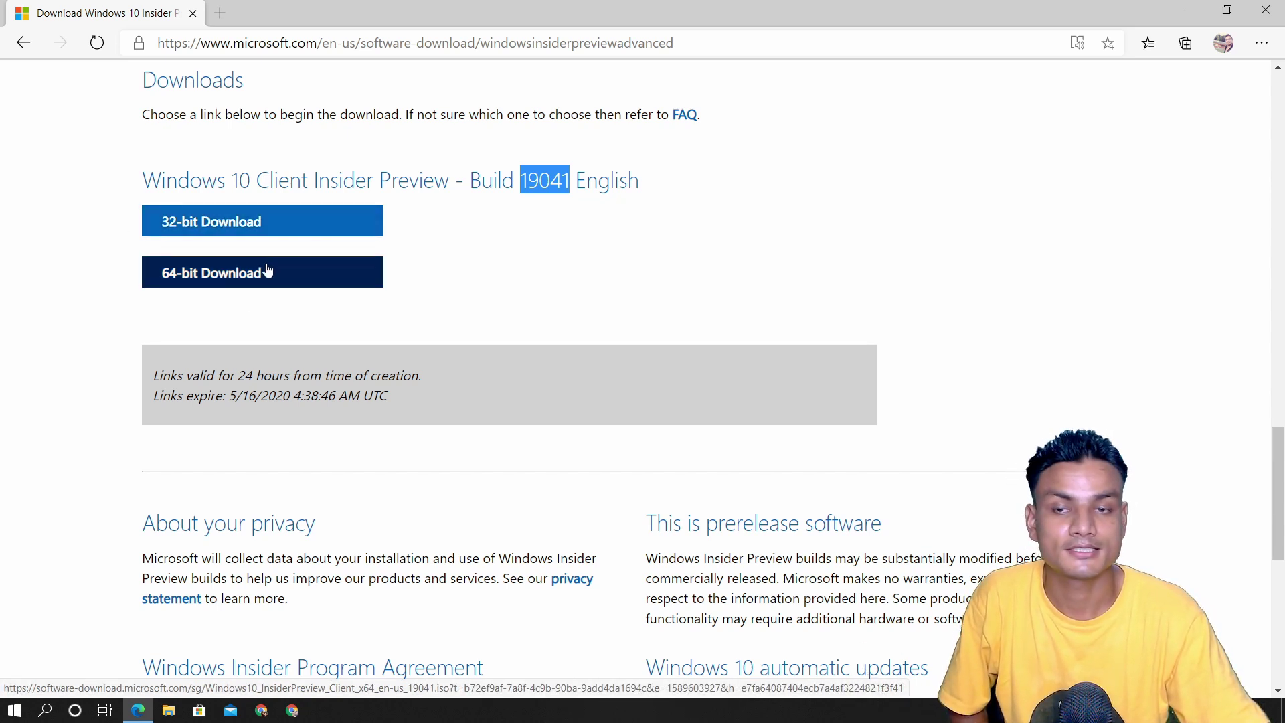
{"action": "left_click", "coordinate": [227, 280]}
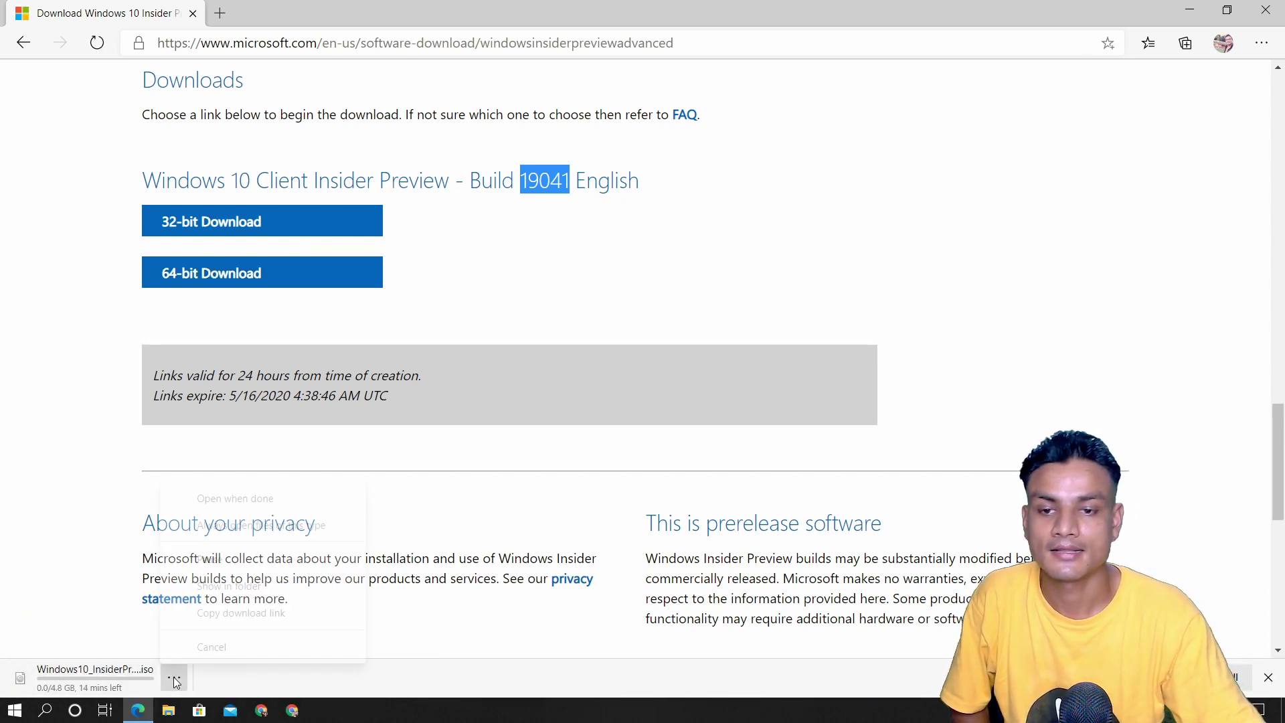
{"action": "left_click", "coordinate": [174, 677]}
{"action": "left_click", "coordinate": [244, 648]}
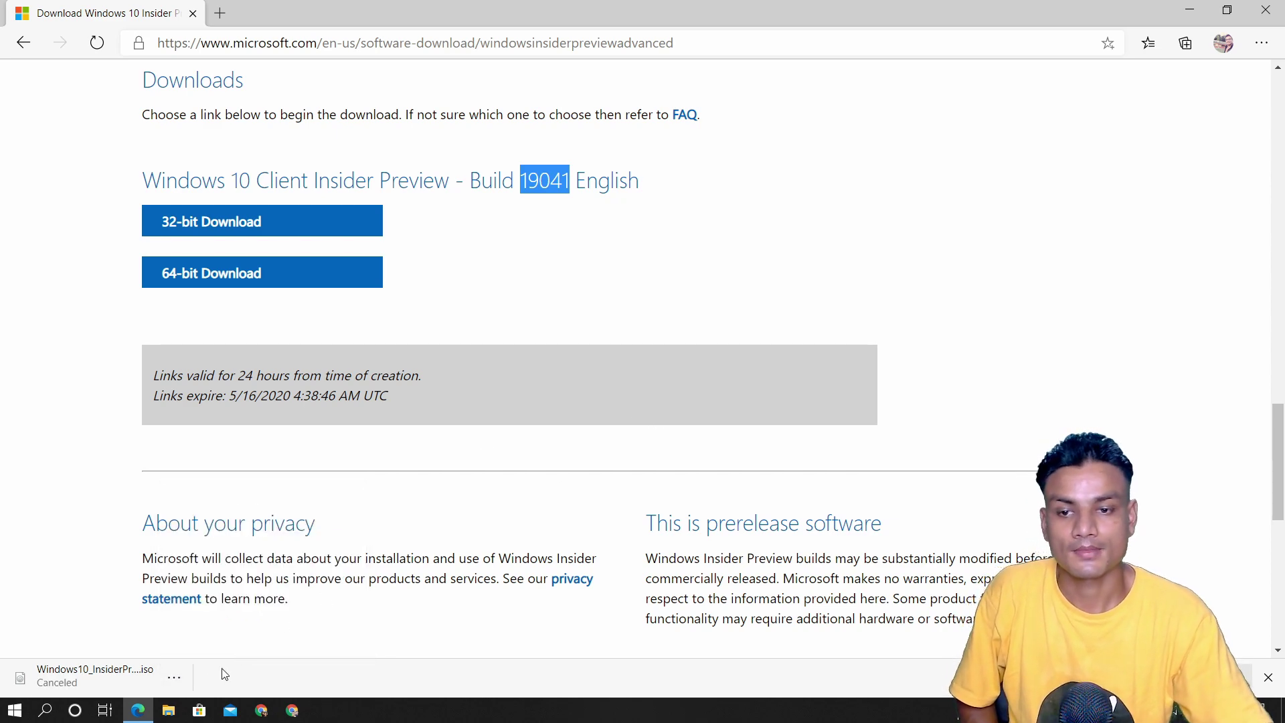
Switch to File Explorer and mount Windows10_InsiderPreview_Client_x64_en-us_19041.iso from New folder on the X: drive.
{"action": "left_click", "coordinate": [168, 710]}
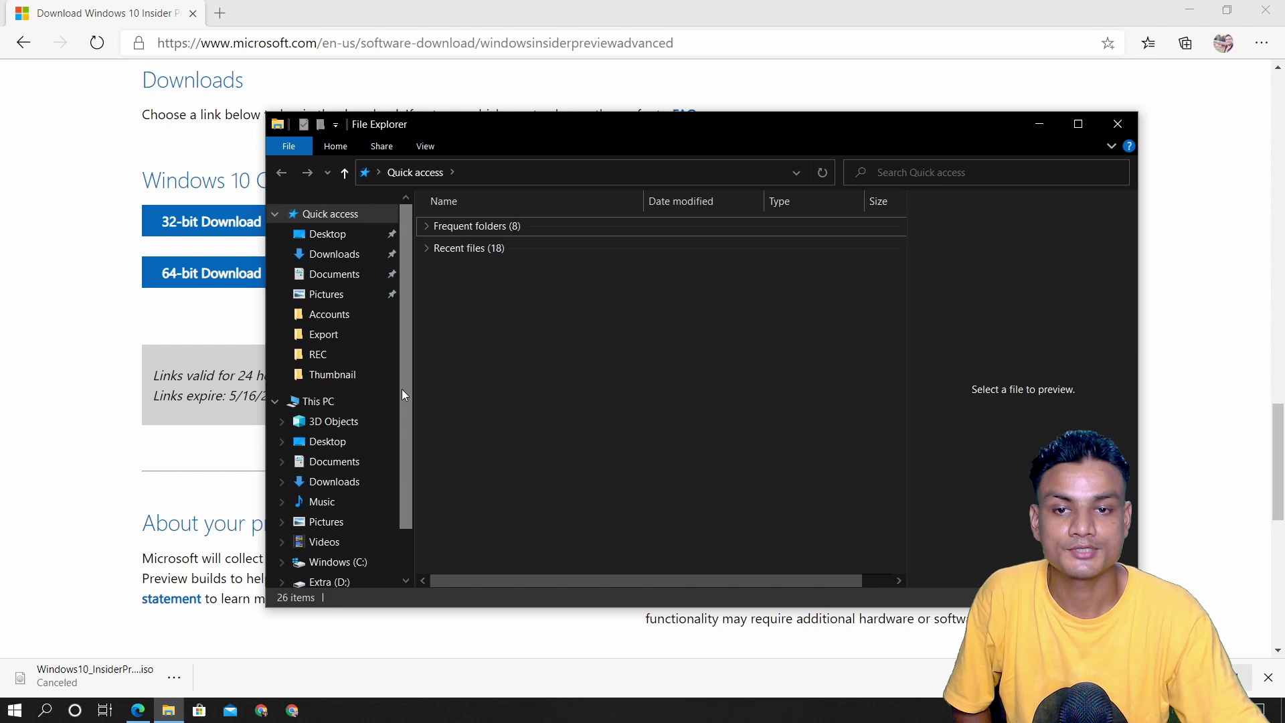
{"action": "left_click_drag", "start_coordinate": [402, 388], "coordinate": [408, 456]}
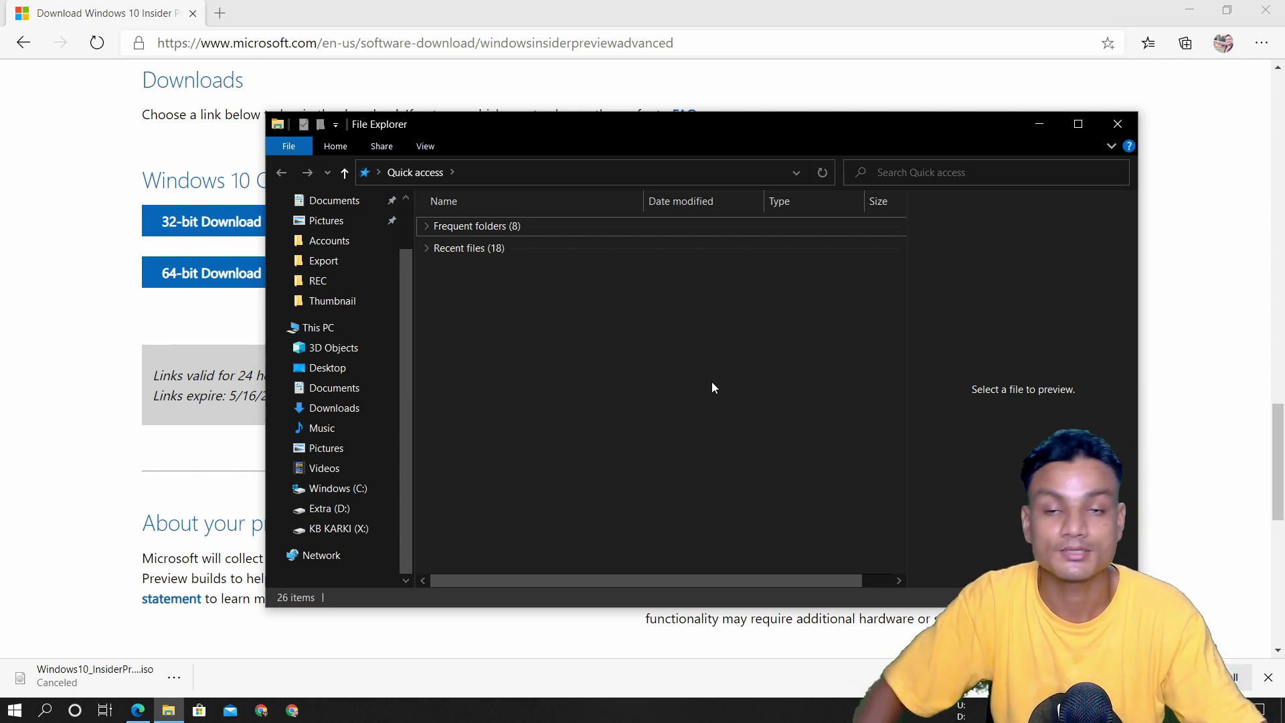
{"action": "left_click", "coordinate": [549, 227]}
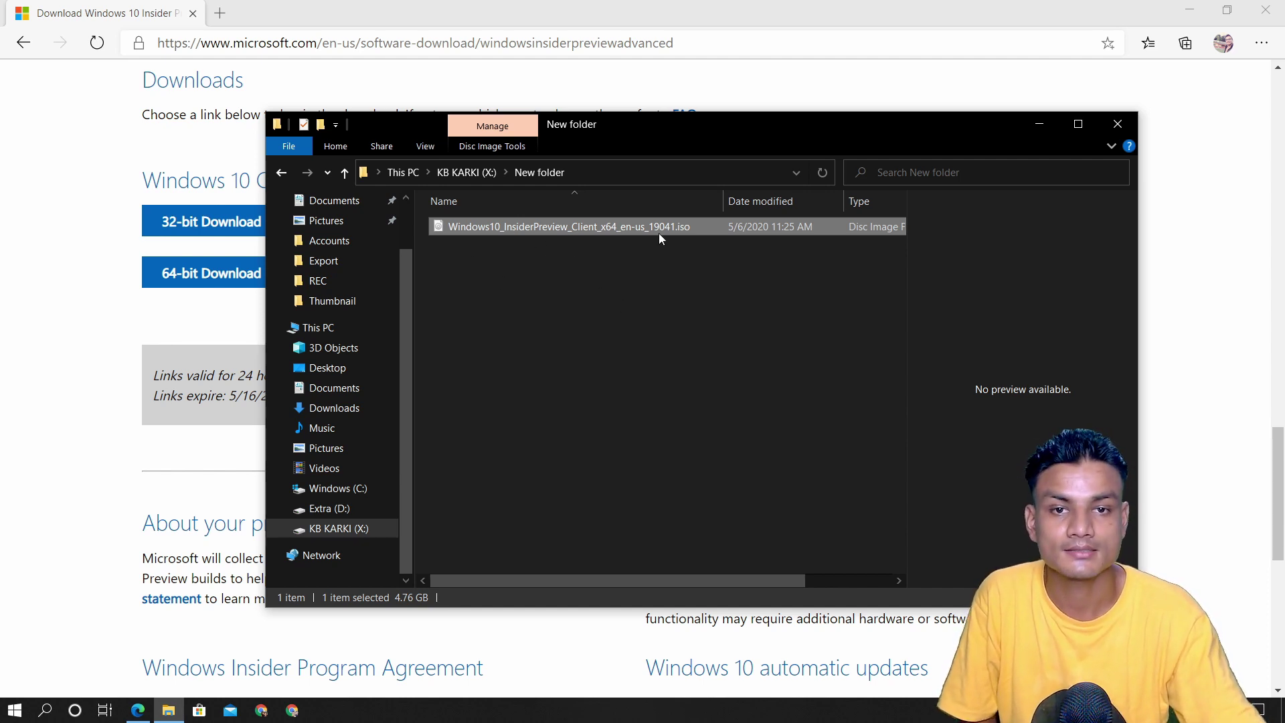
{"action": "mouse_move", "coordinate": [664, 234]}
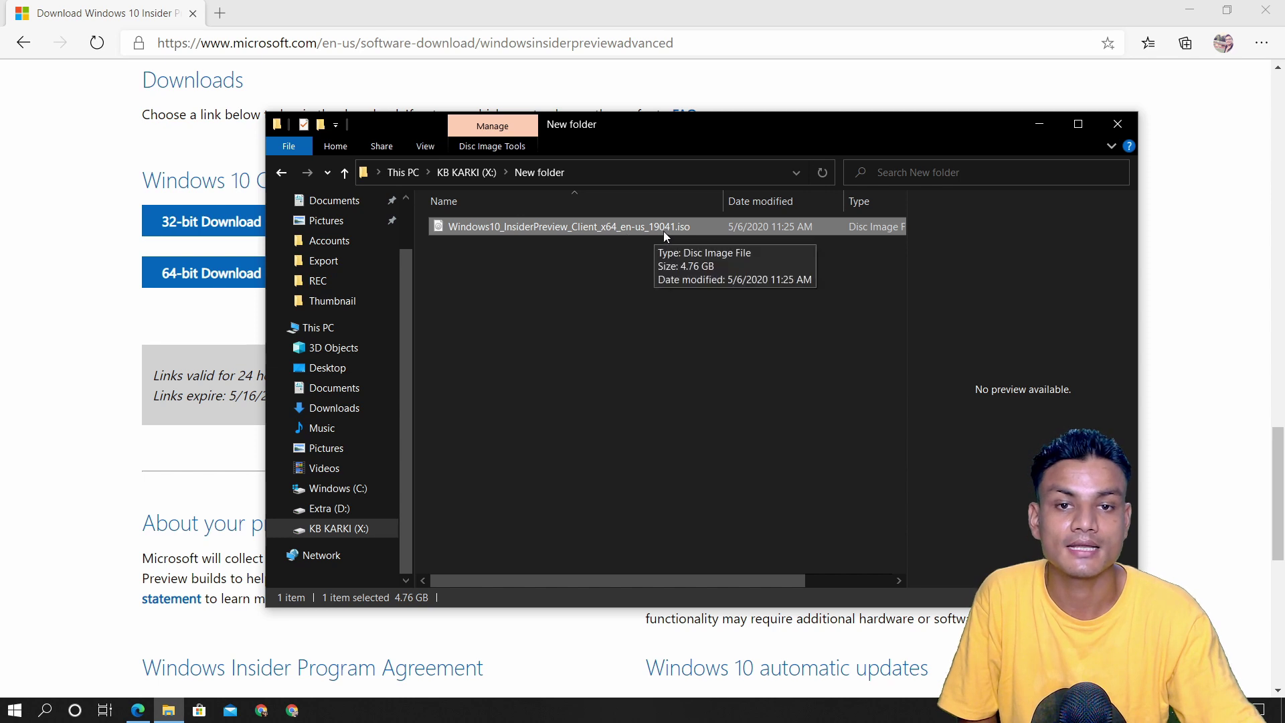
{"action": "right_click", "coordinate": [529, 232]}
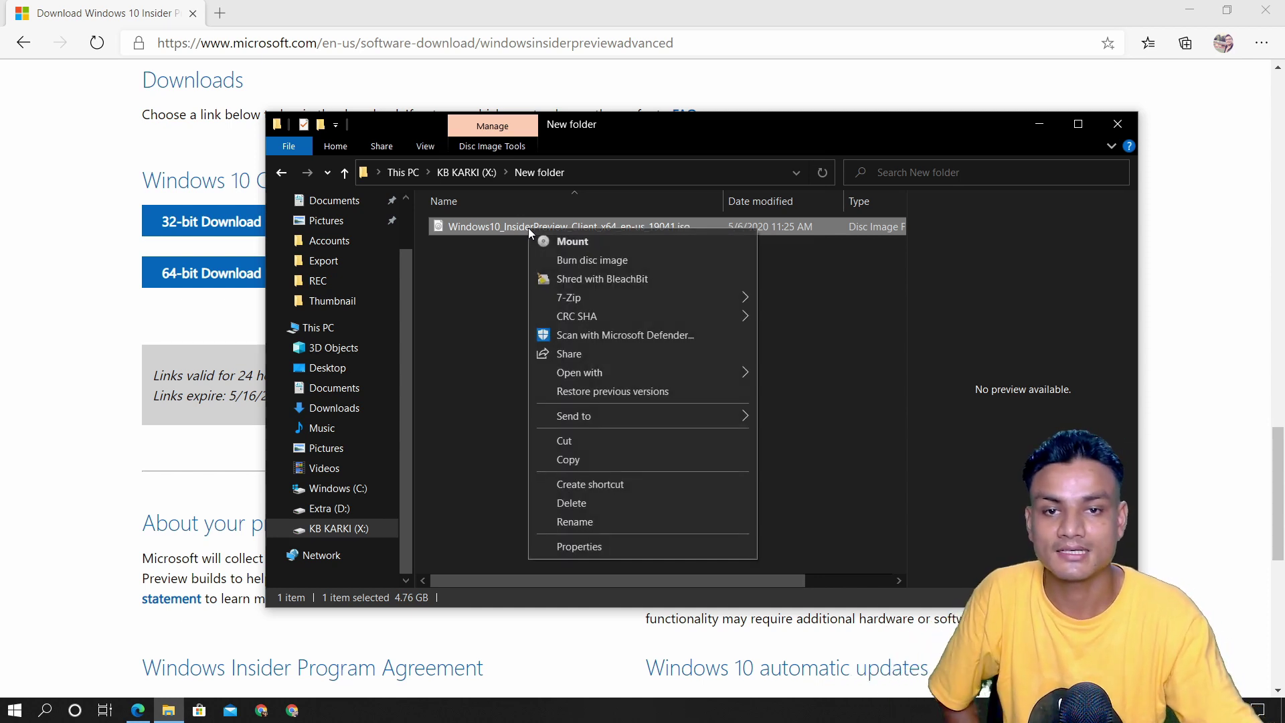
{"action": "left_click", "coordinate": [569, 247]}
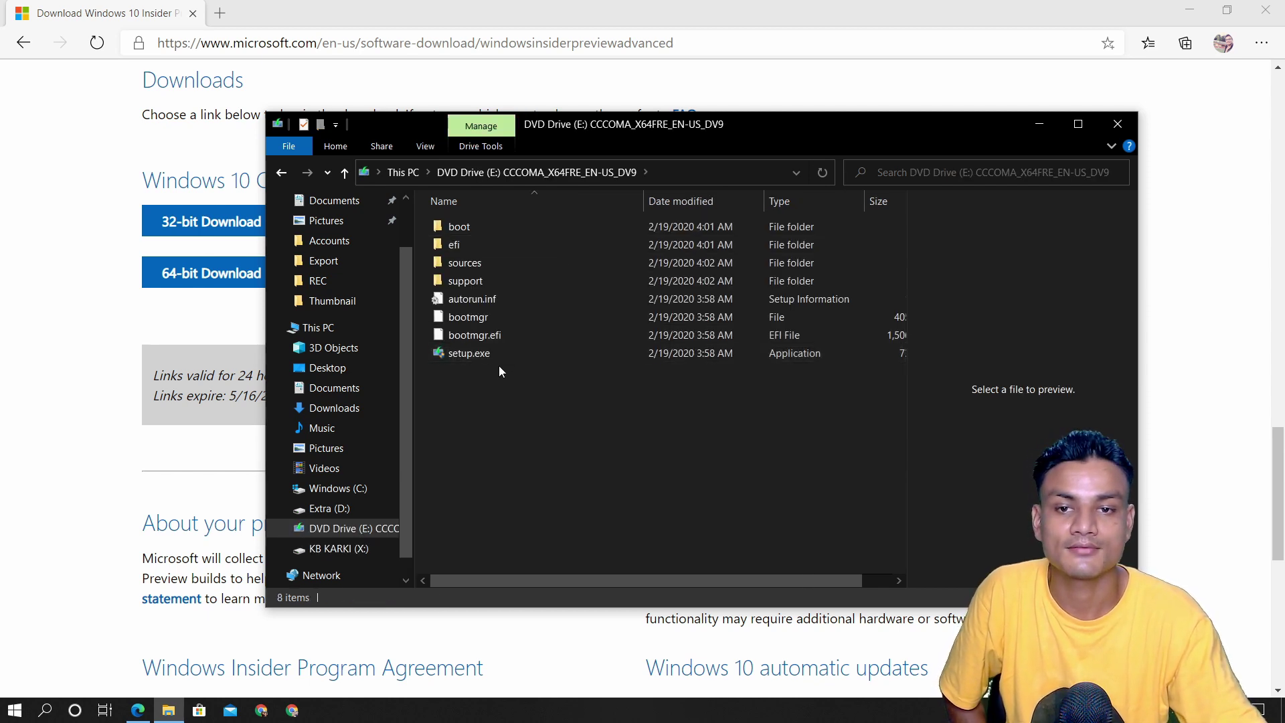
Examine the launch options for setup.exe on the mounted DVD Drive (E:) and dismiss them without running it.
{"action": "left_click", "coordinate": [475, 350]}
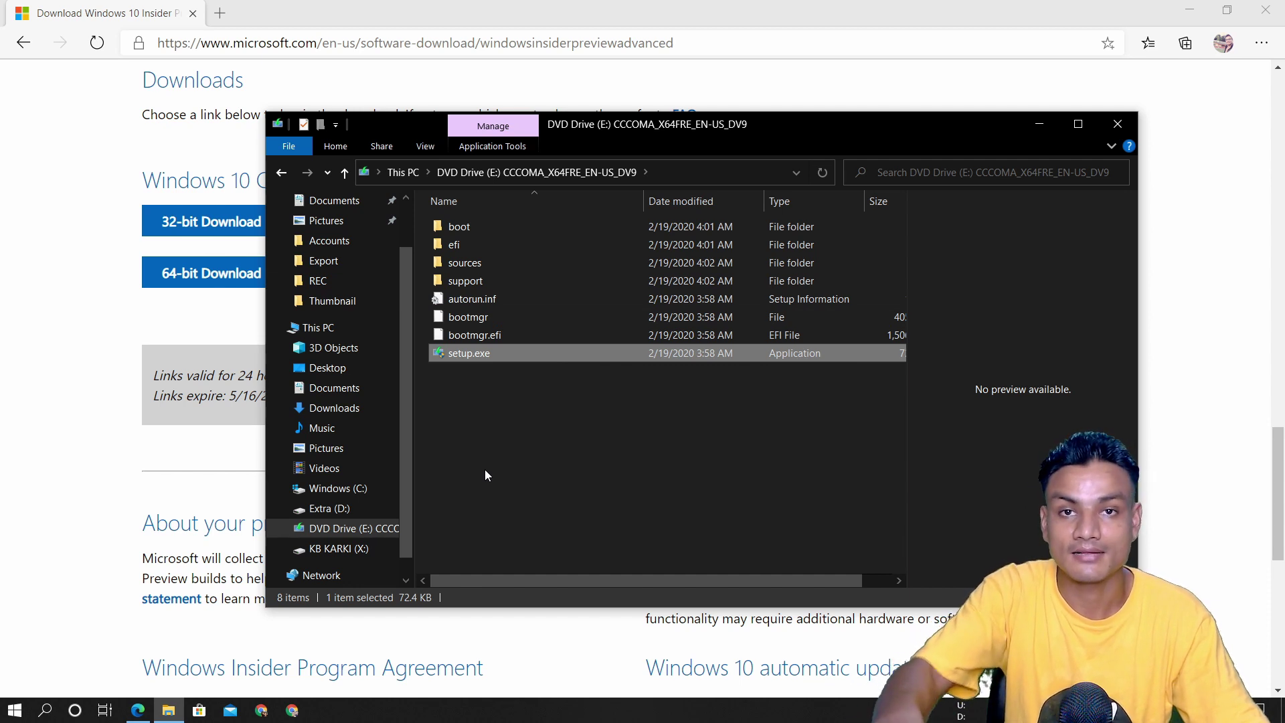
{"action": "right_click", "coordinate": [480, 362]}
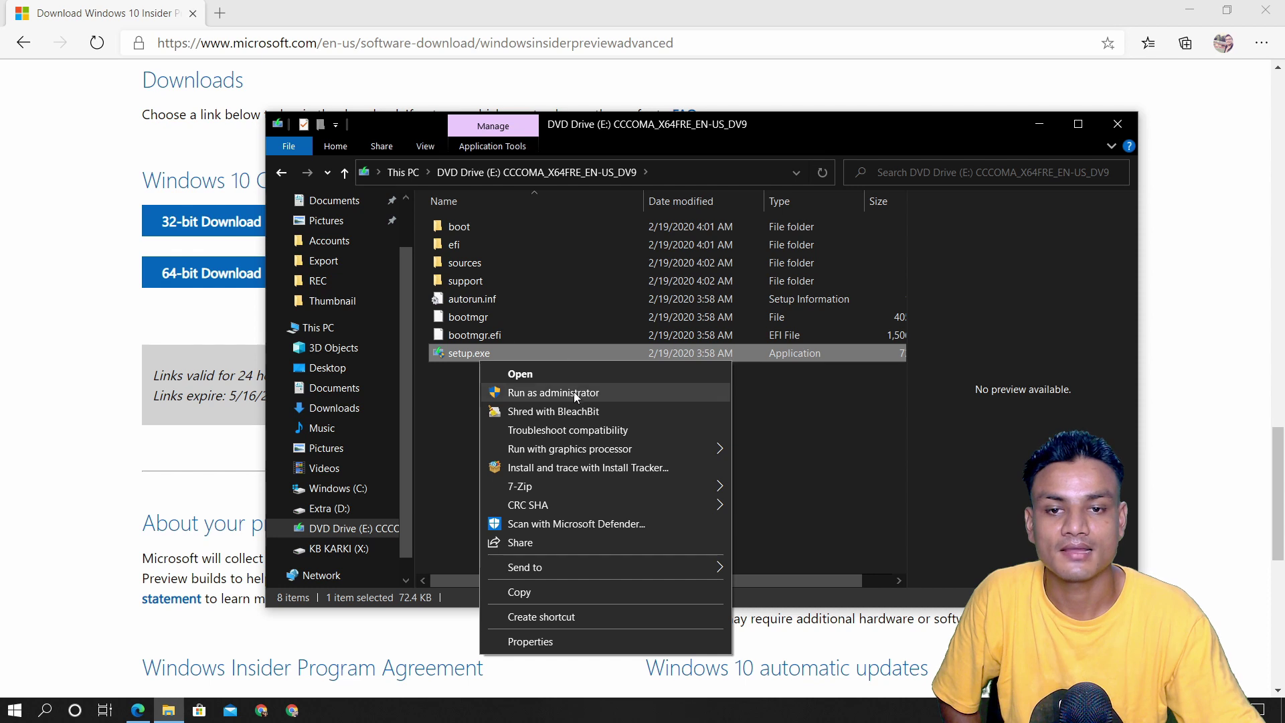
{"action": "left_click", "coordinate": [839, 383]}
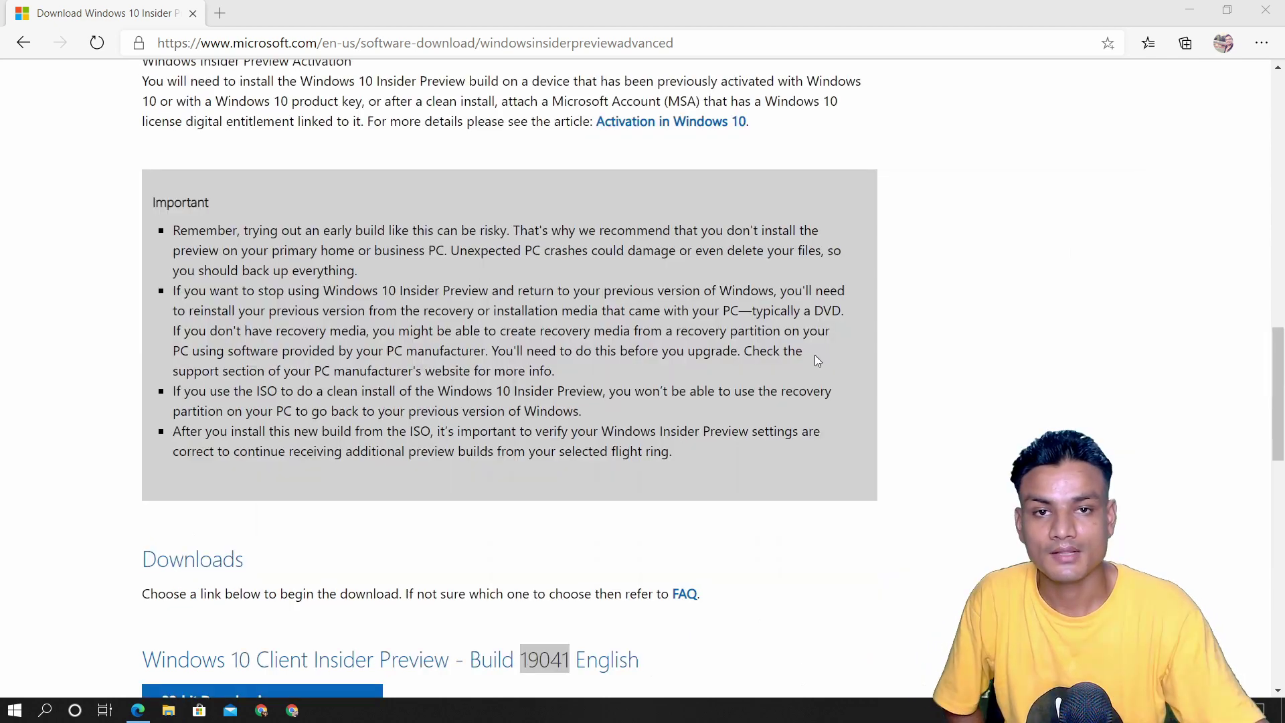
Return to the introduction of the Insider Preview download page and minimize all windows to show the desktop.
{"action": "scroll", "coordinate": [814, 359], "scroll_direction": "up", "scroll_amount": 18}
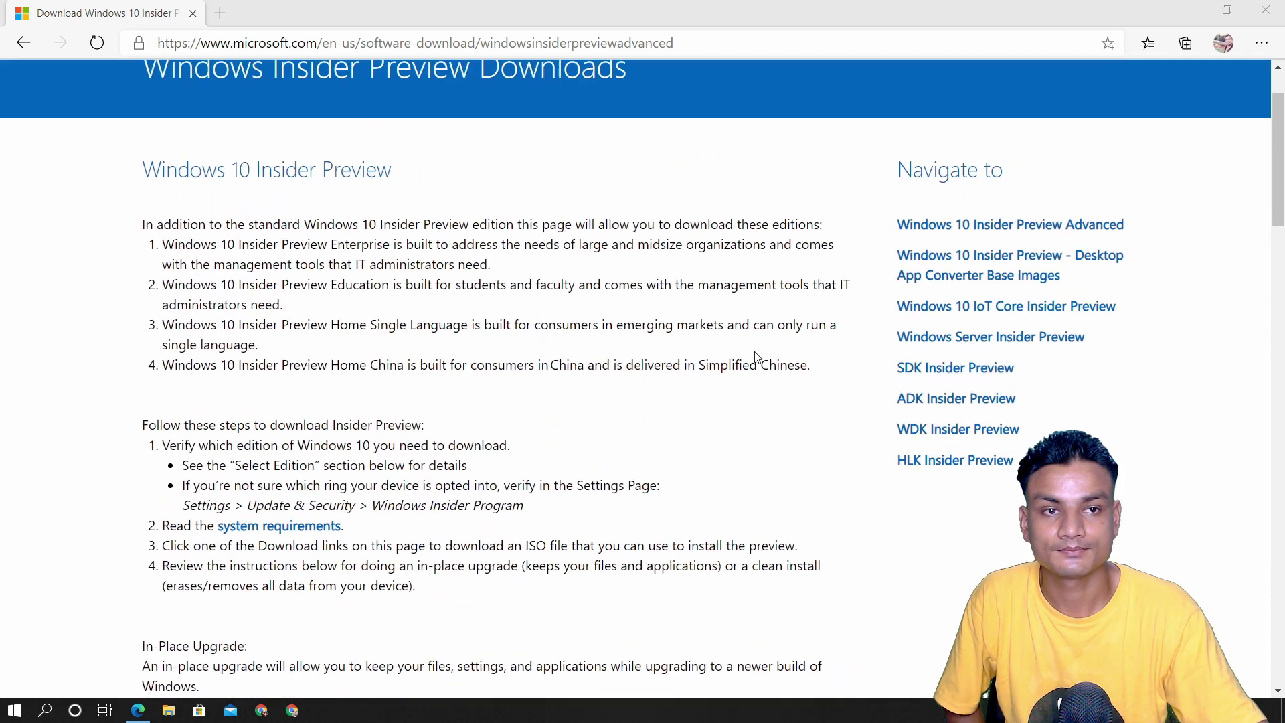
{"action": "key", "text": "super+d"}
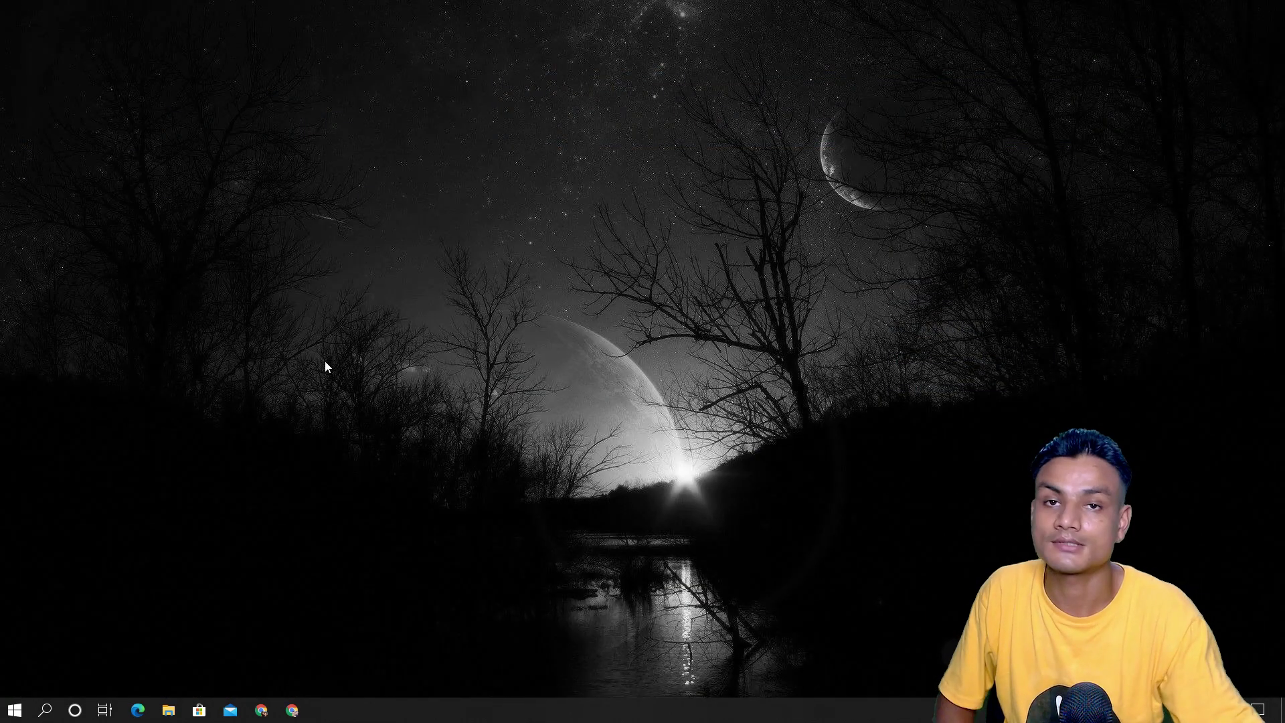